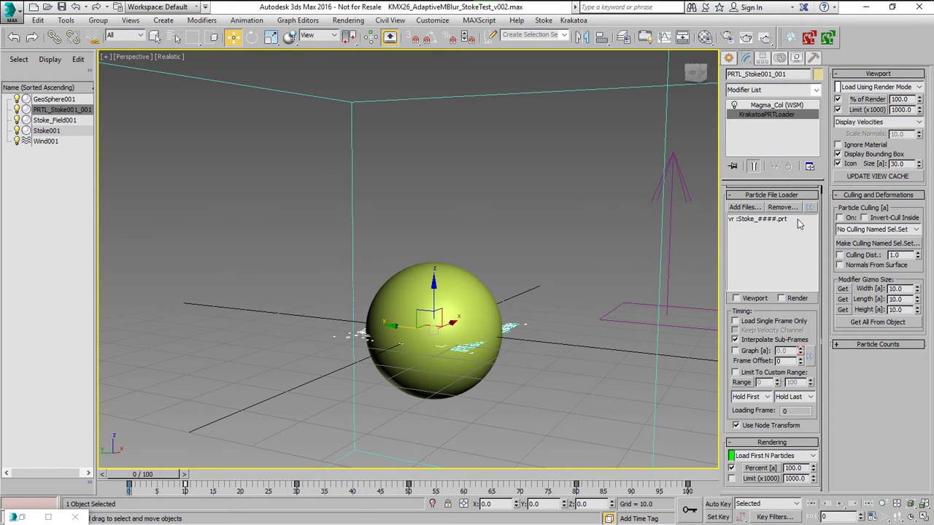
- Scrub the timeline to frame 91 so the PRT Loader caches the Stoke particles around the sphere
left_click_drag(144, 475, 109, 469)
key("w")
mouse_move(157, 475)
left_mouse_down()
mouse_move(538, 499)
mouse_move(706, 494)
mouse_move(642, 493)
left_mouse_up()
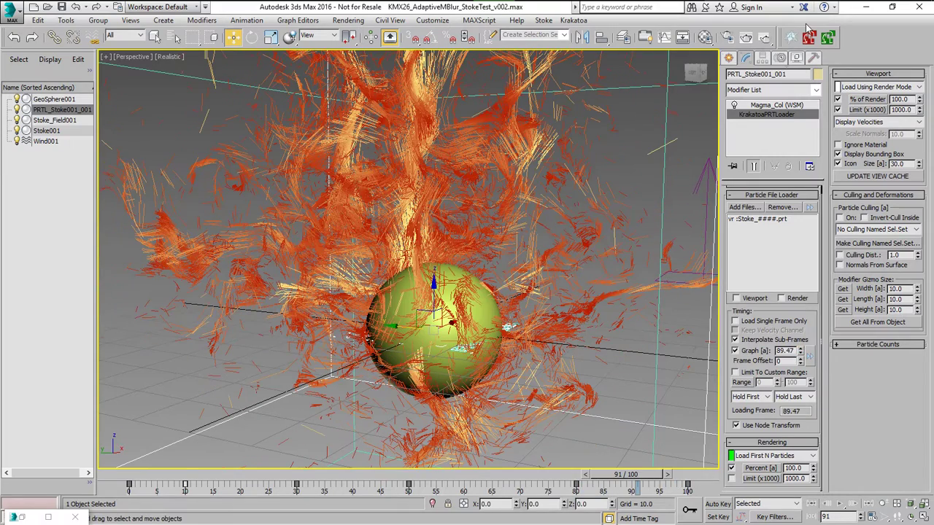
- Review the Magma_Col velocity colour graph, then return the timeline to frame 45
left_click(775, 106)
left_click(784, 214)
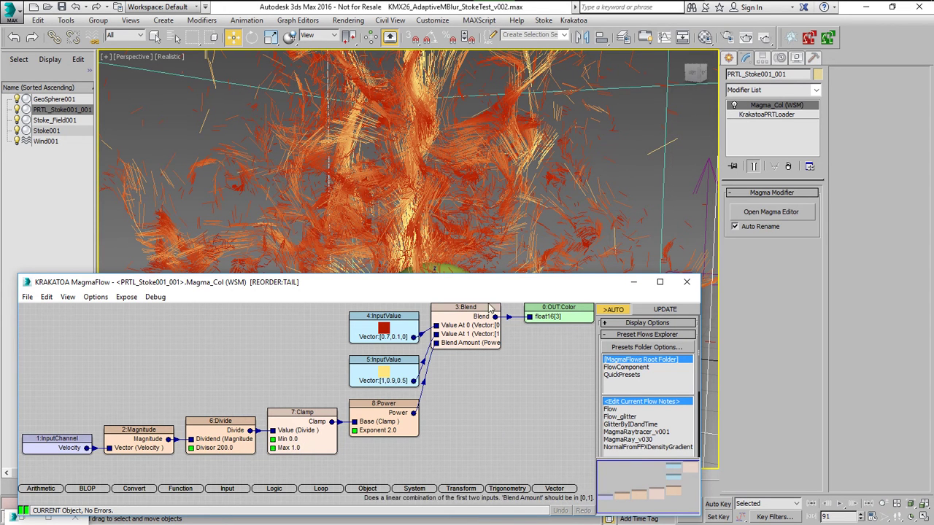
left_click(687, 282)
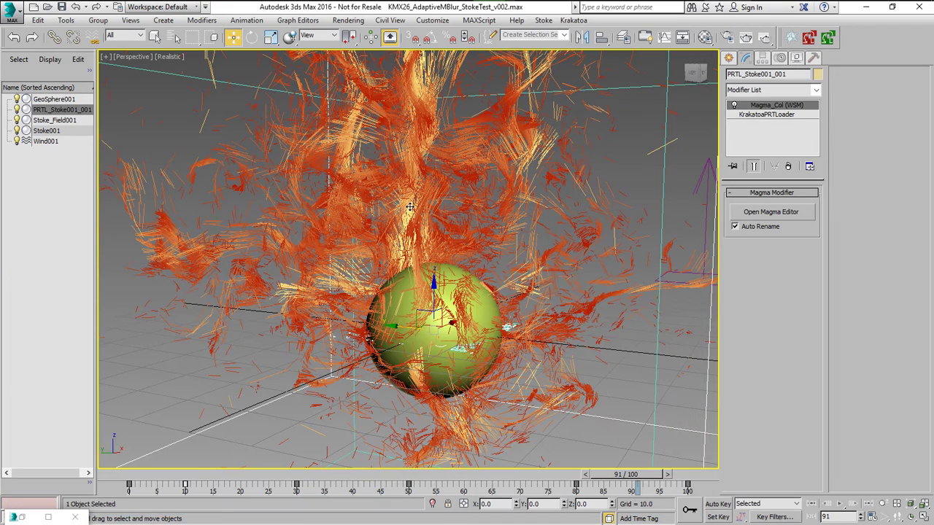
left_click_drag(618, 482, 380, 475)
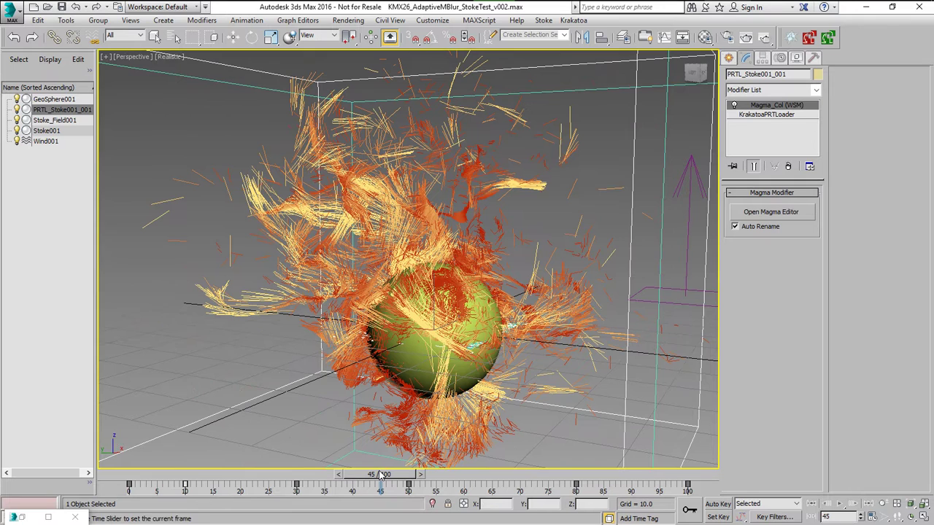
- Render frame 45 in the Krakatoa frame buffer with motion blur at 16 samples
key("w")
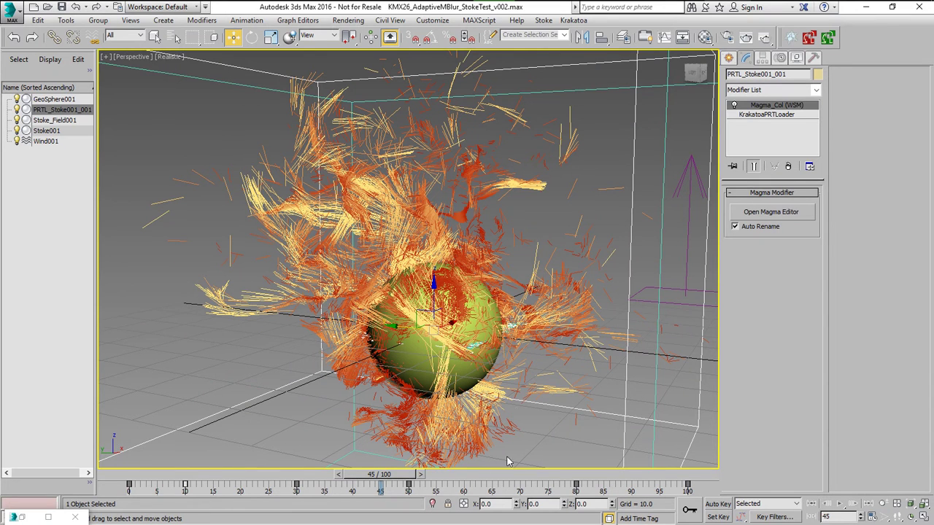
left_click(746, 37)
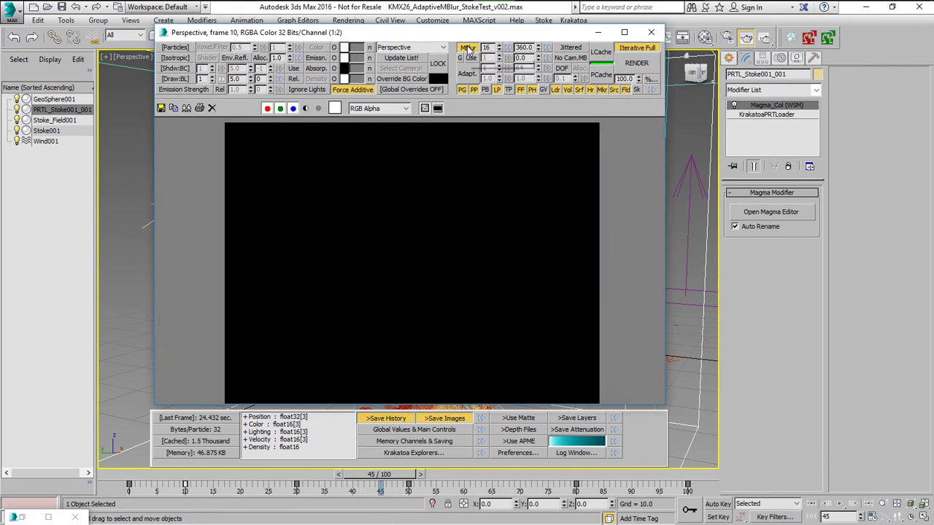
left_click(467, 48)
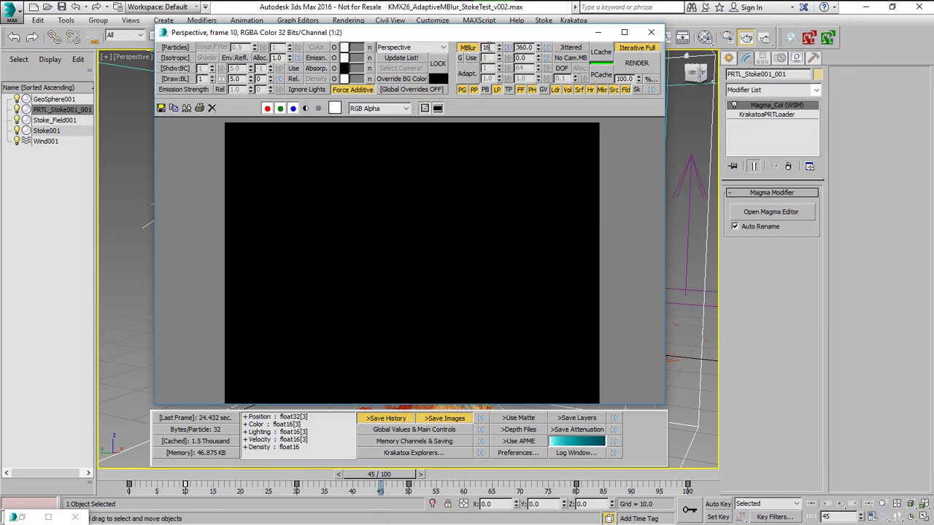
left_click(634, 64)
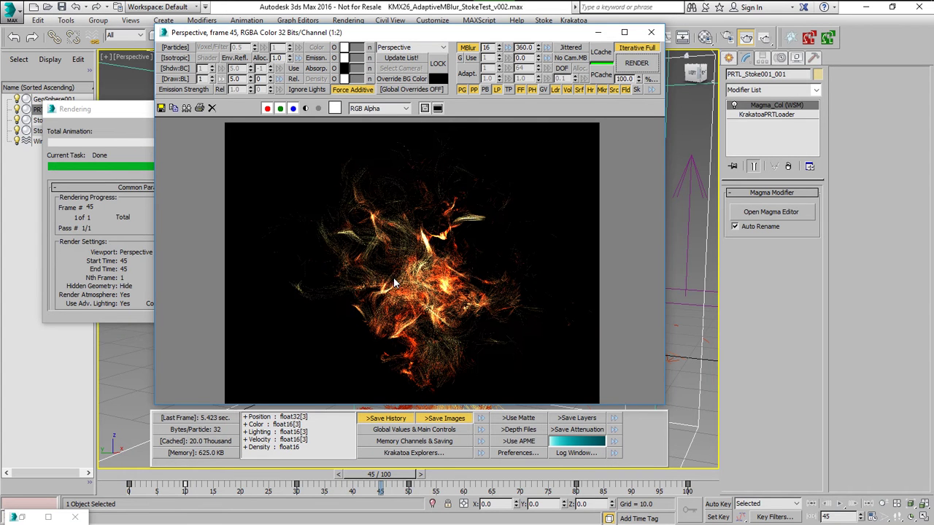
- Zoom and pan into the render to inspect the motion-blurred particle streaks
scroll(352, 284, "up", 1)
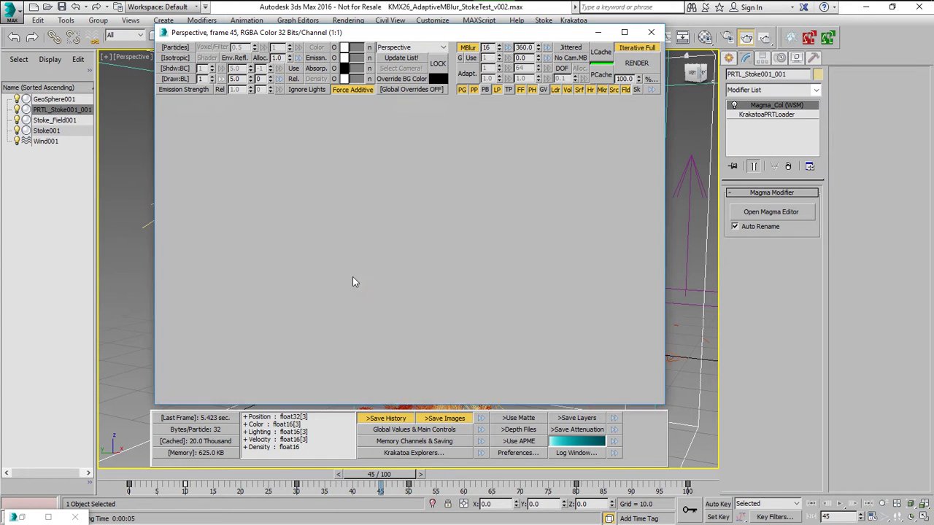
scroll(406, 322, "up", 1)
middle_click_drag(348, 304, 454, 205)
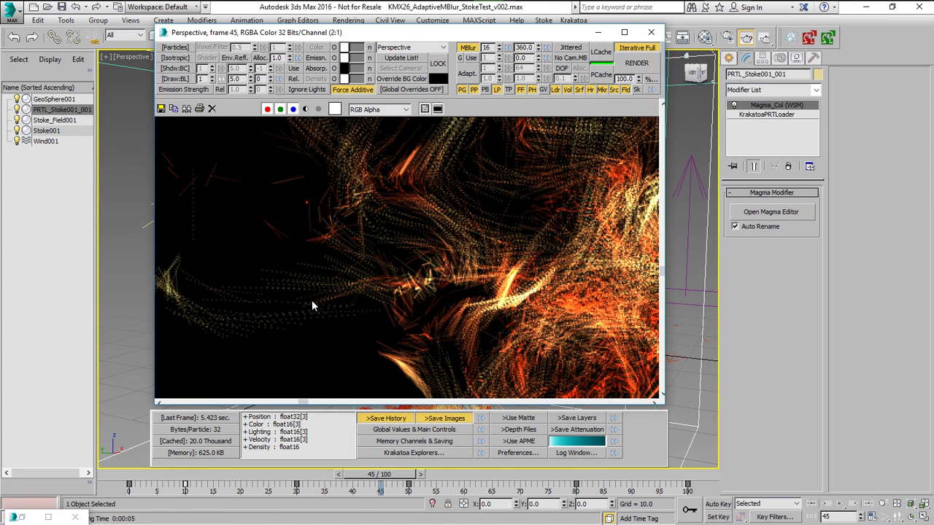
scroll(312, 300, "up", 3)
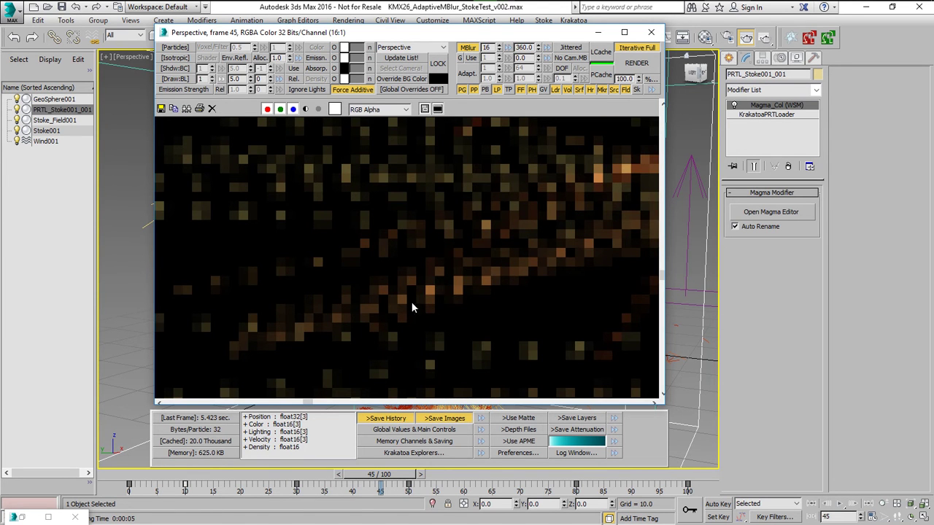
scroll(427, 292, "down", 2)
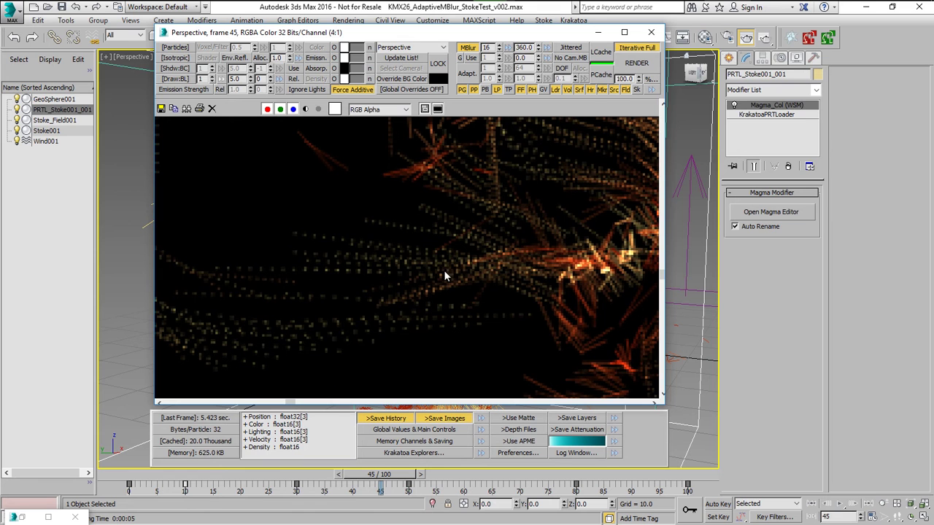
- Raise motion blur samples to 32 and re-render frame 45
left_click(509, 48)
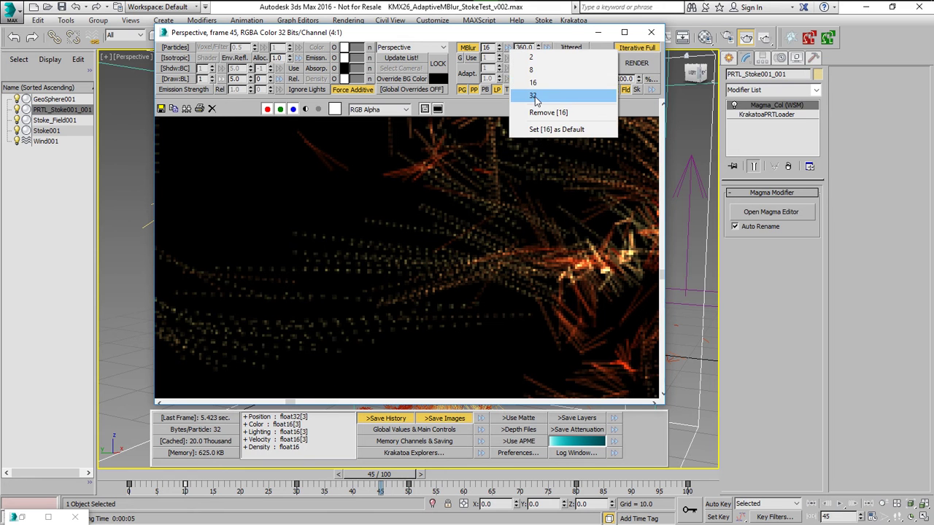
left_click(532, 92)
key("shift+q")
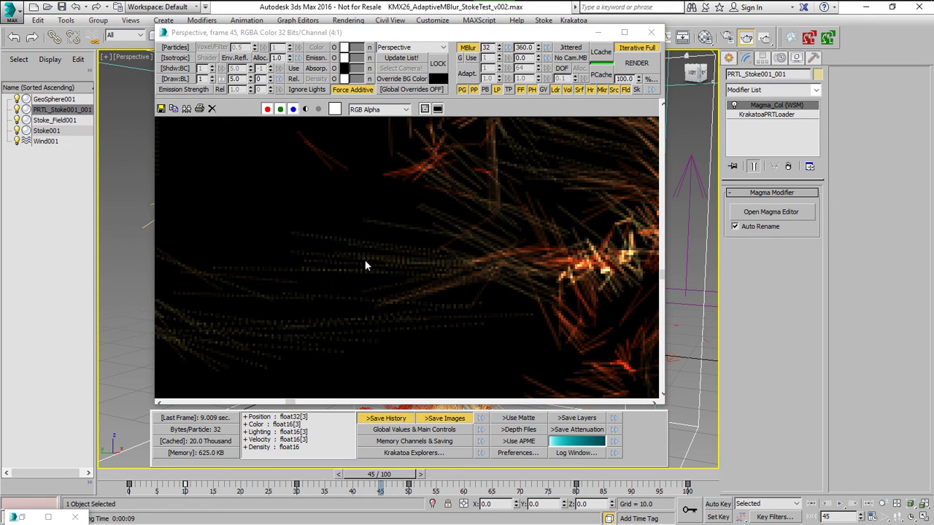
left_click(489, 47)
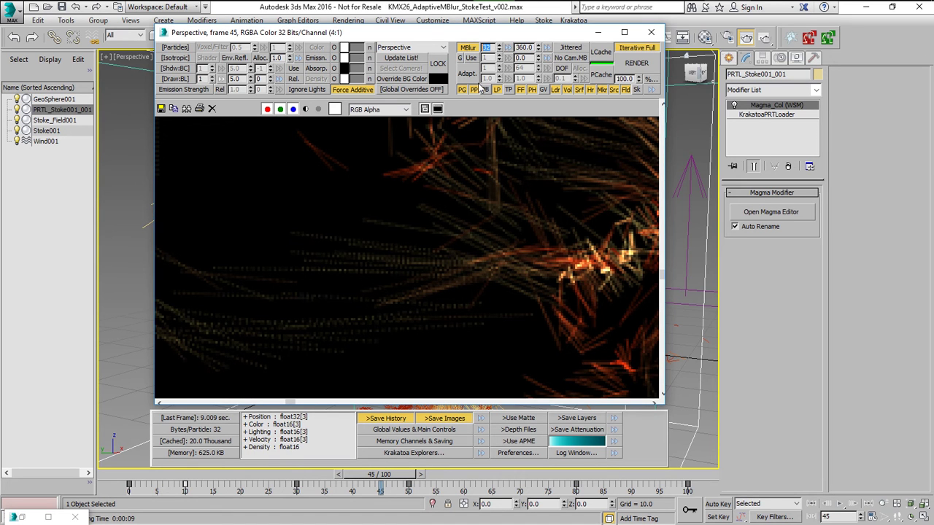
- Enable adaptive motion blur with 128 maximum samples and re-render frame 45
left_click(465, 75)
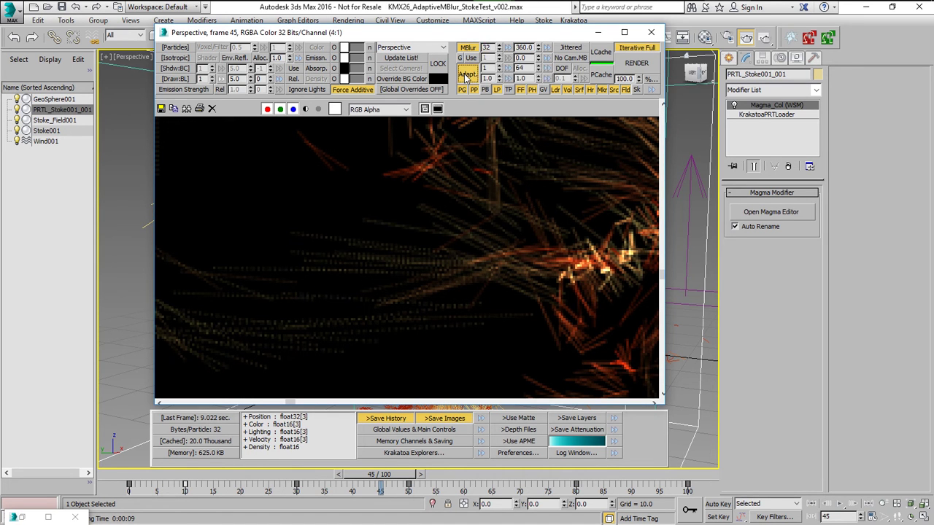
left_click(549, 69)
left_click(582, 129)
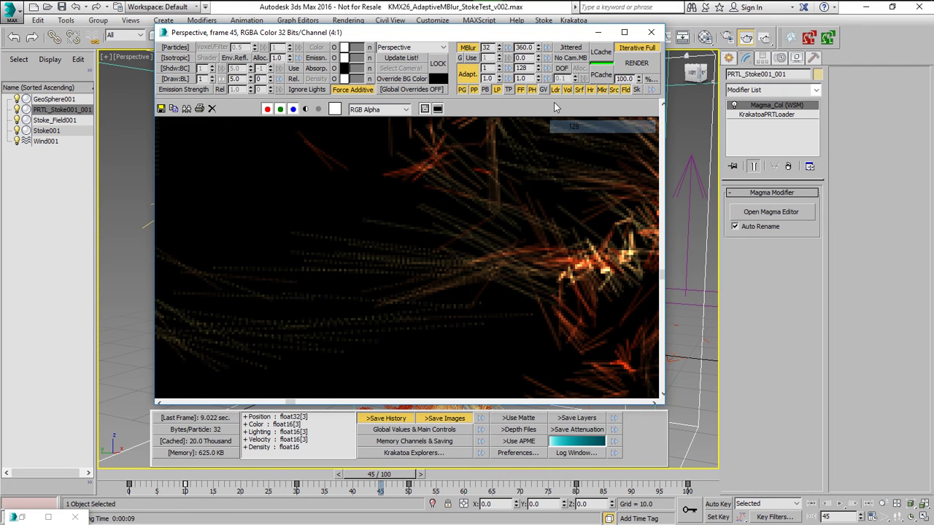
left_click(636, 63)
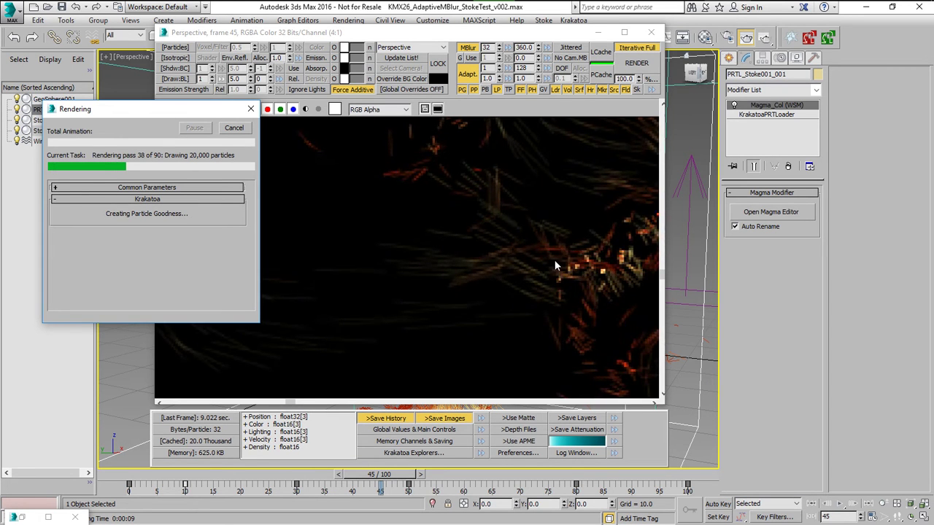
- Expand the render's common parameter details and scroll through them
left_click(163, 186)
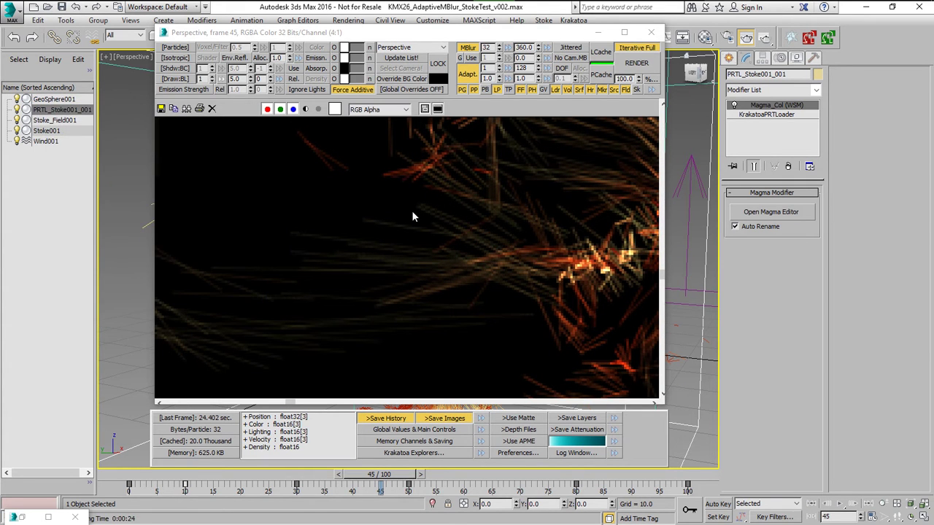
scroll(411, 214, "down", 3)
scroll(428, 219, "up", 1)
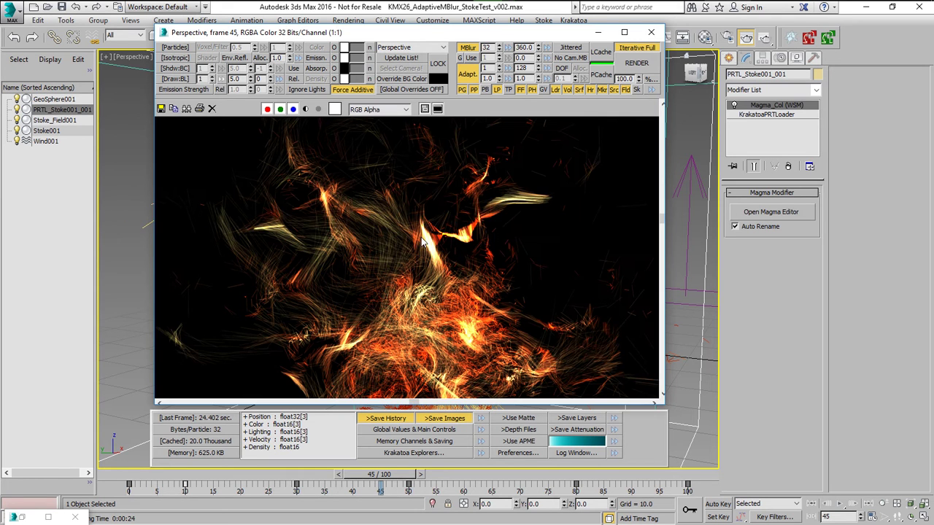
- Maximize the frame buffer, re-enable Adapt., switch off Iterative Full, and restore the window
left_click(624, 32)
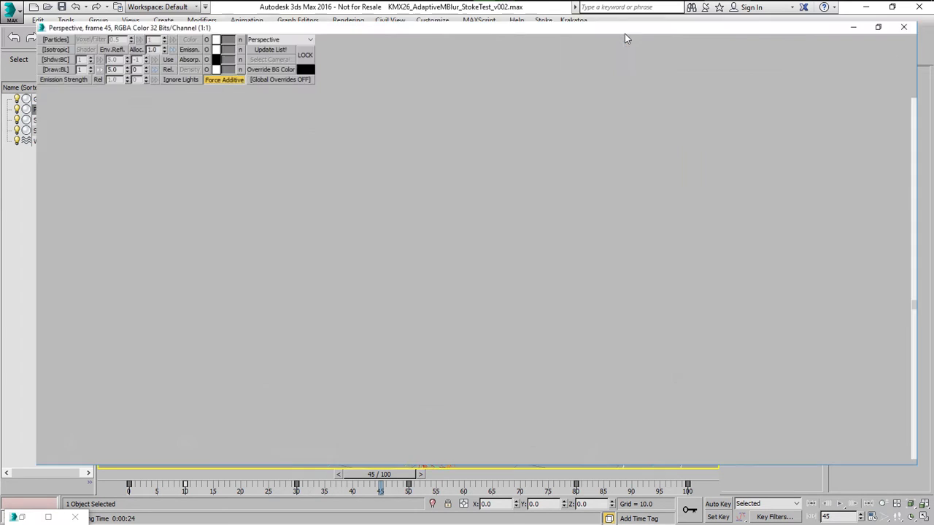
scroll(478, 350, "down", 2)
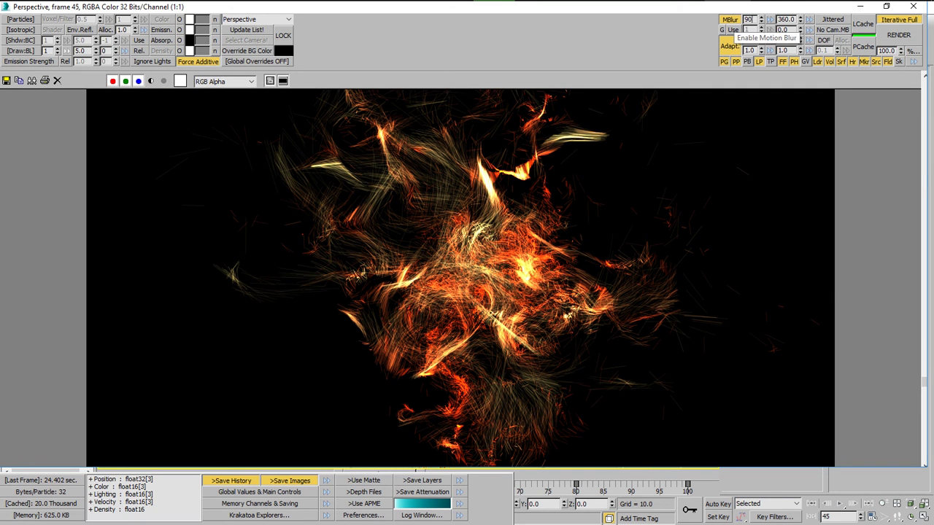
left_click(744, 19)
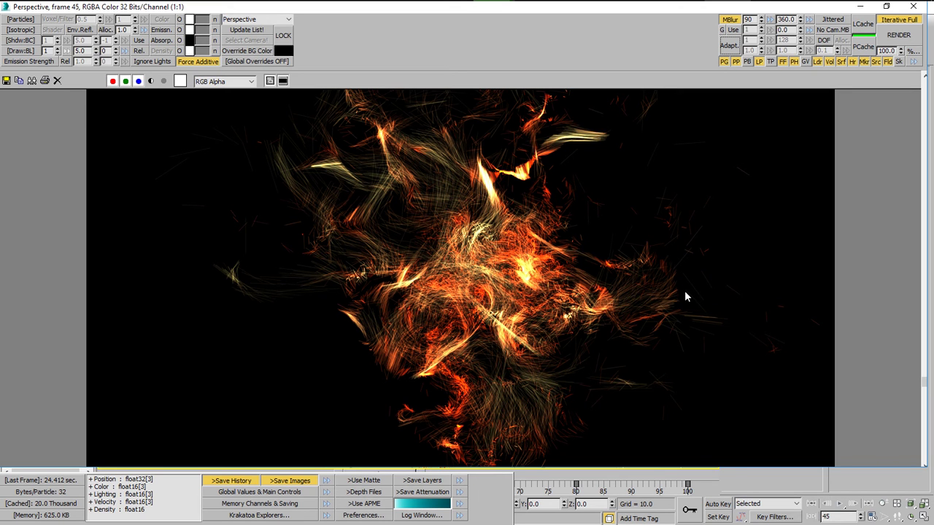
left_click(730, 46)
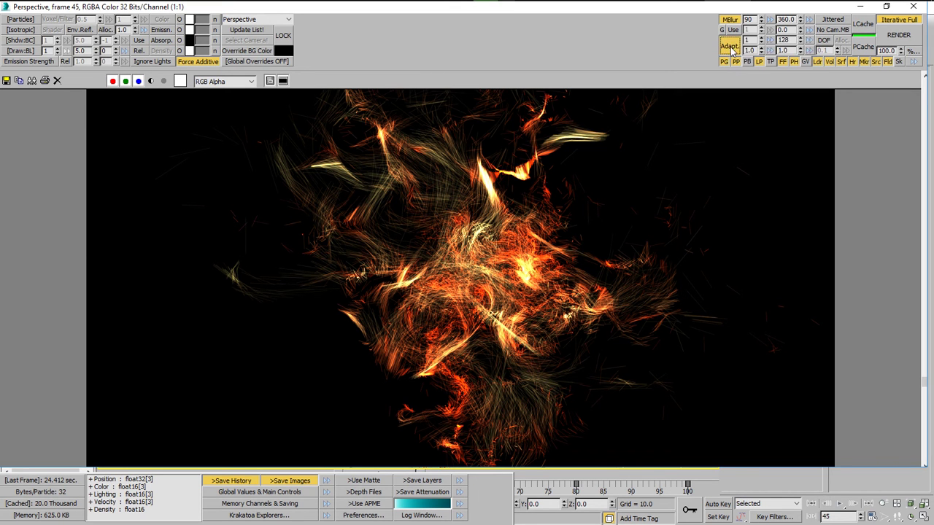
left_click(900, 20)
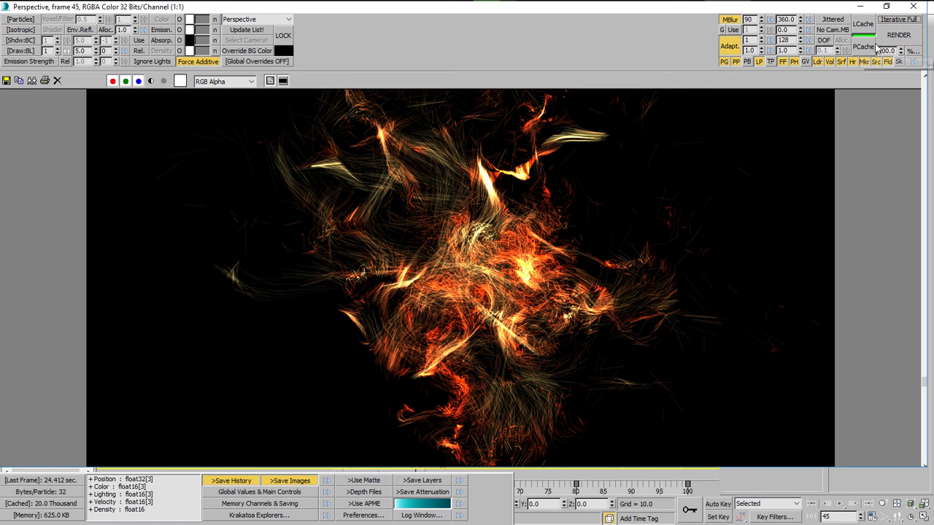
left_click(886, 6)
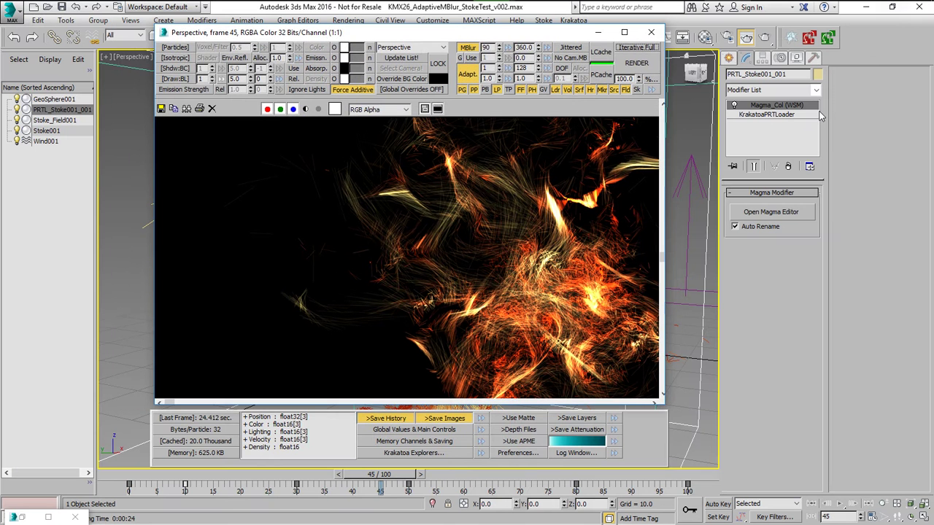
- Render the full animation with Save Render Output unchecked so no files are written
left_click(636, 65)
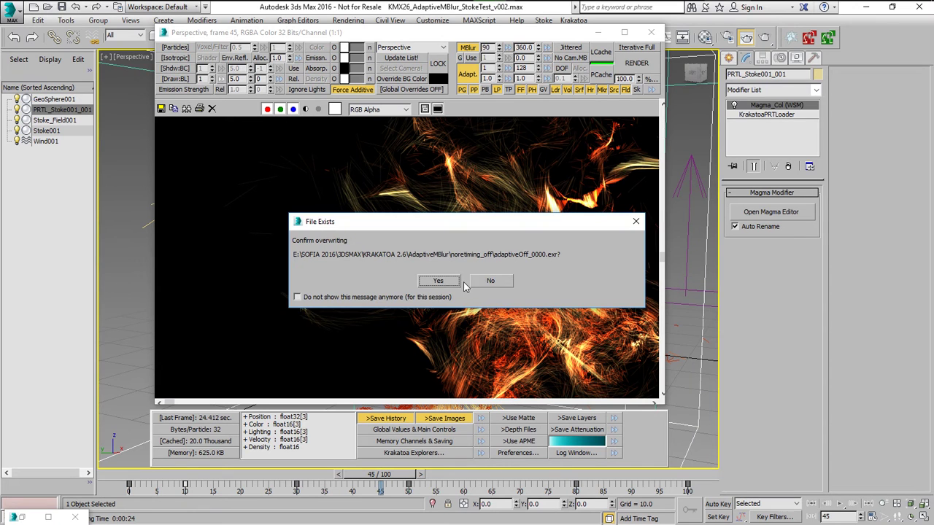
left_click(492, 282)
right_click(635, 64)
left_click(693, 105)
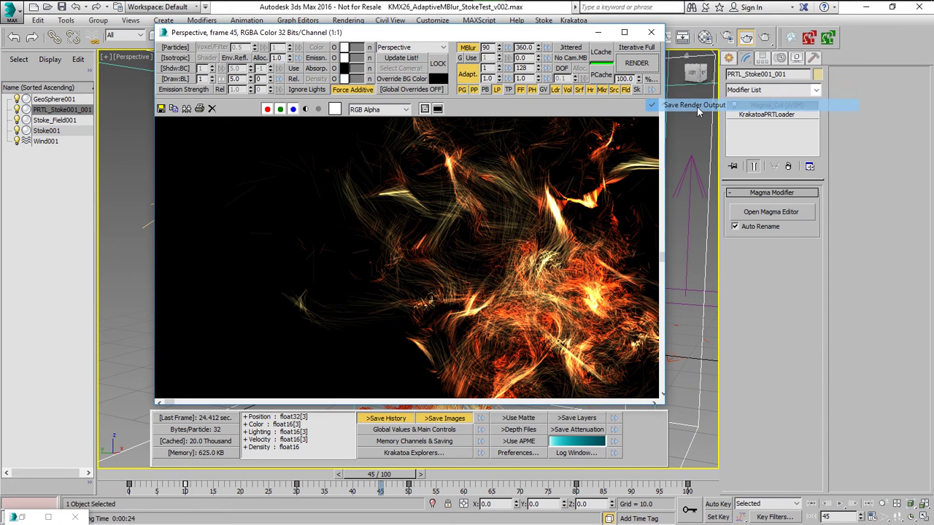
left_click(636, 64)
left_click(491, 321)
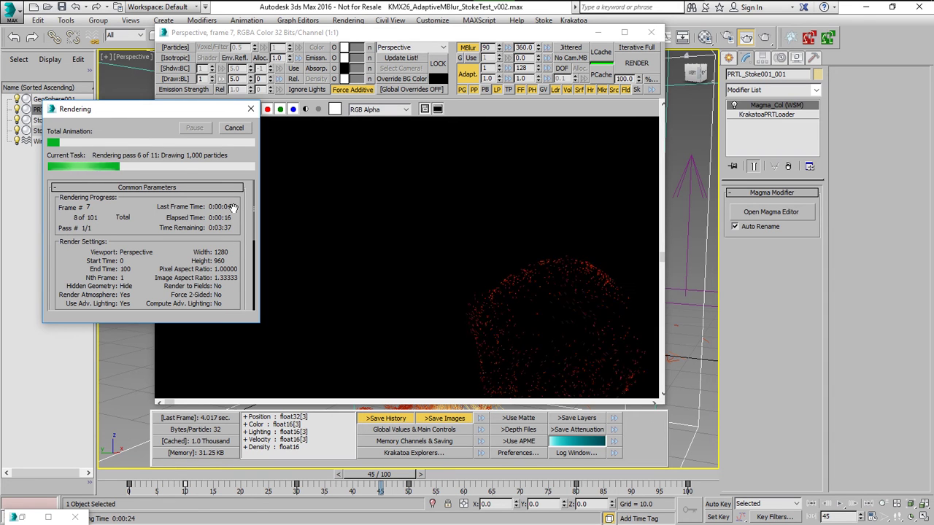
- Cancel the animation render and test-render frame 50 with adaptive motion blur
left_click(235, 128)
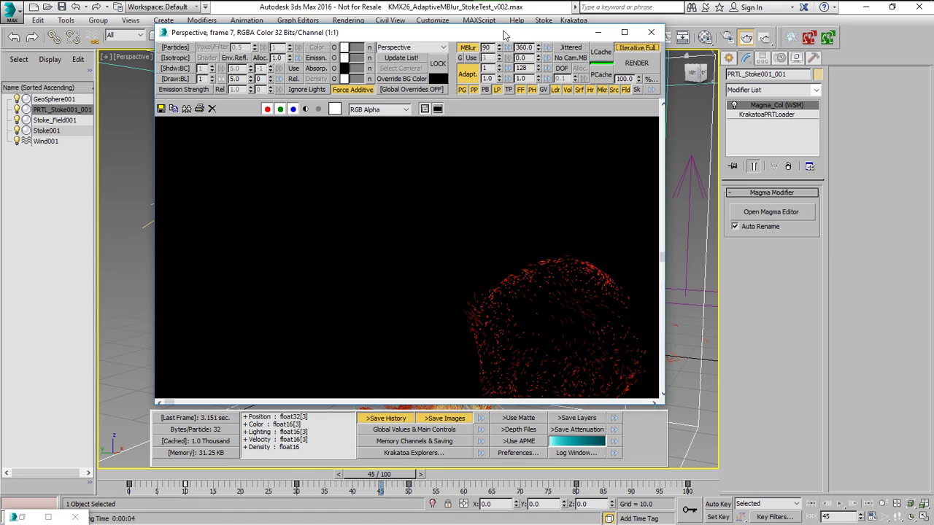
left_click_drag(504, 35, 502, 31)
left_click_drag(403, 470, 416, 475)
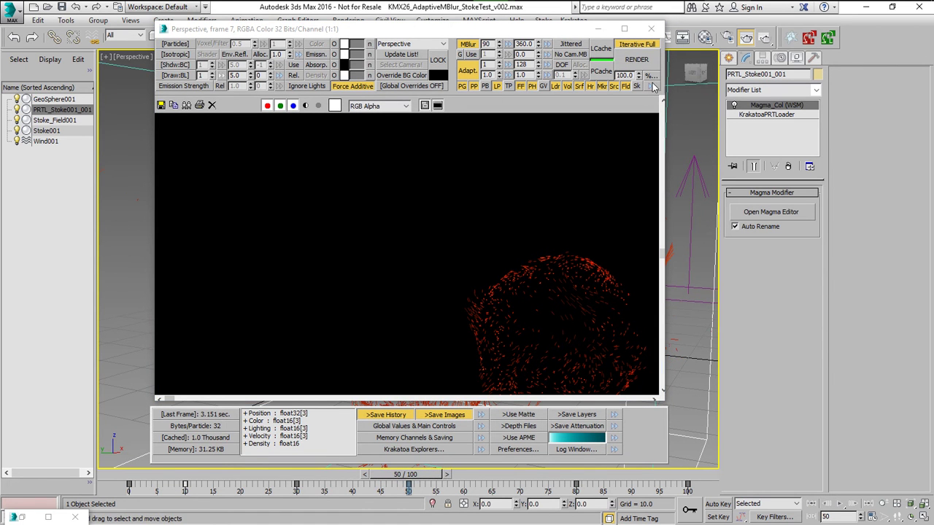
left_click(636, 60)
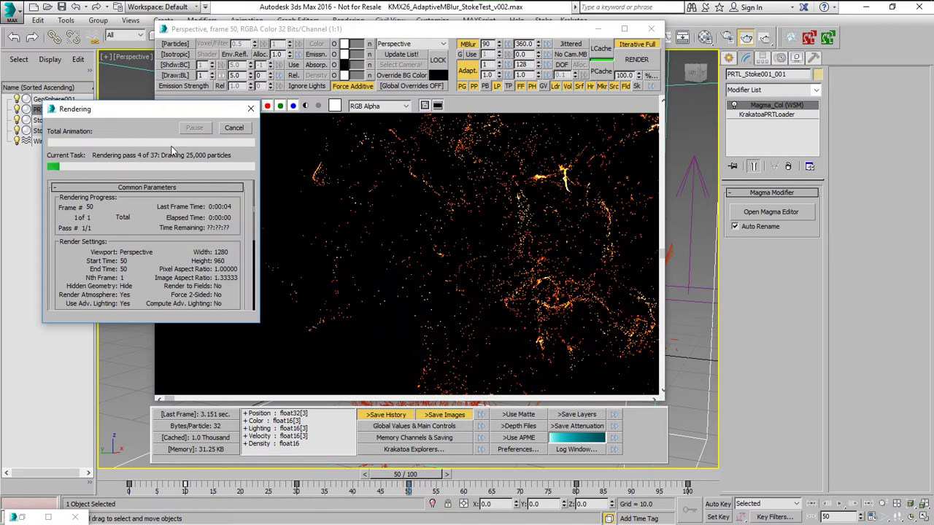
left_click(234, 128)
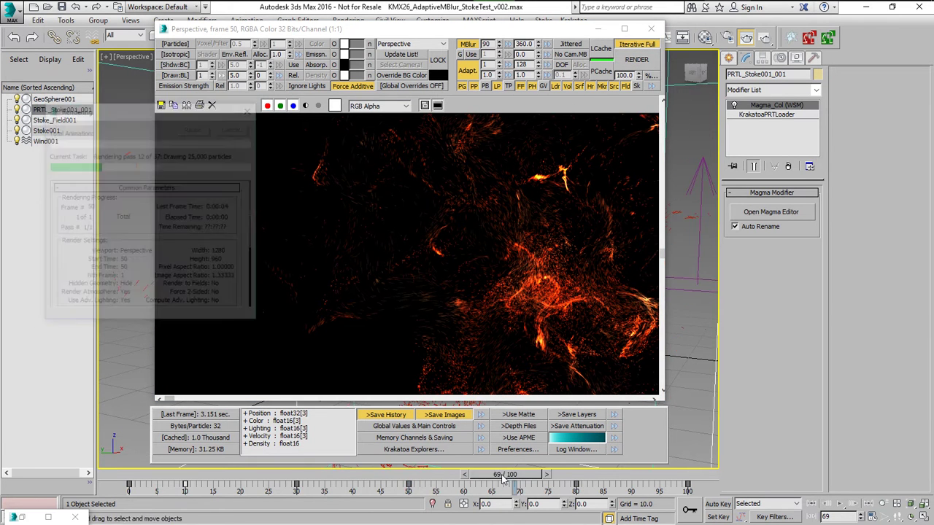
- Test-render frames 80 and 95, then load adaptiveOn_.ifl into the RAM Player
left_click_drag(510, 475, 569, 479)
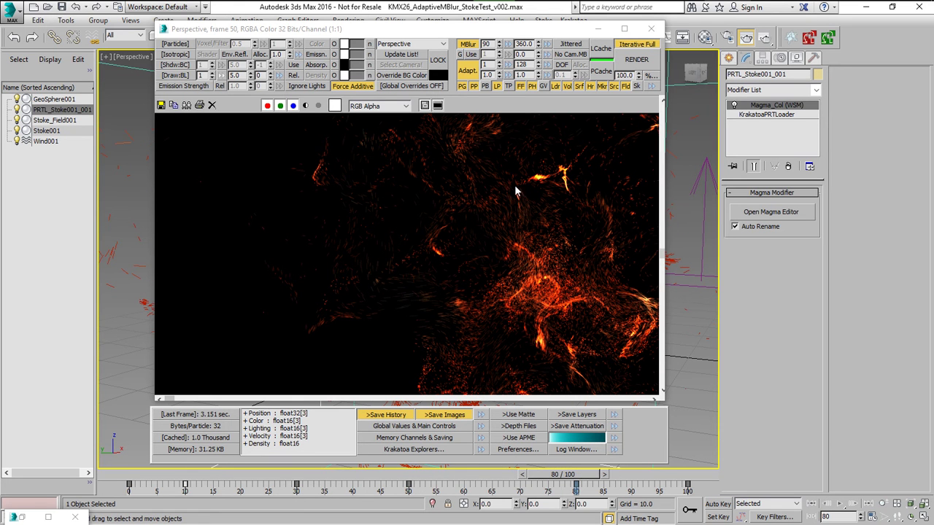
left_click(635, 63)
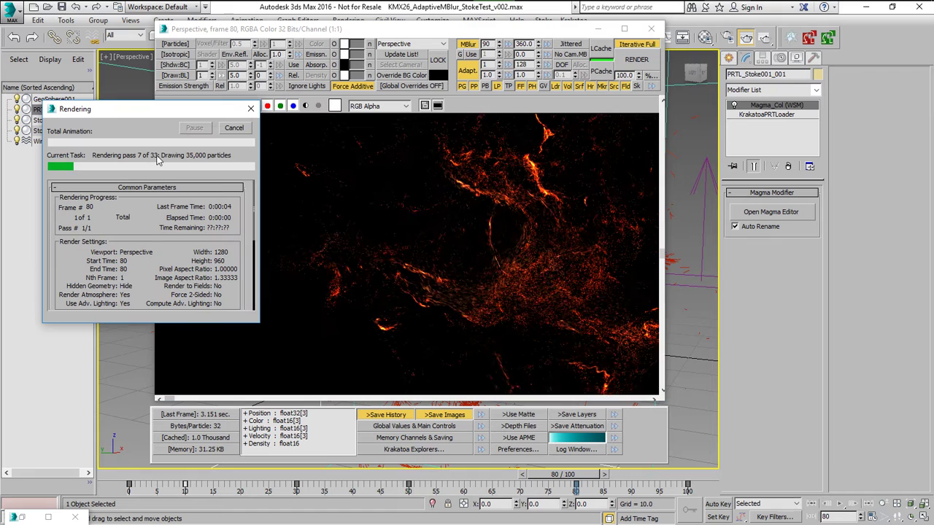
left_click(244, 129)
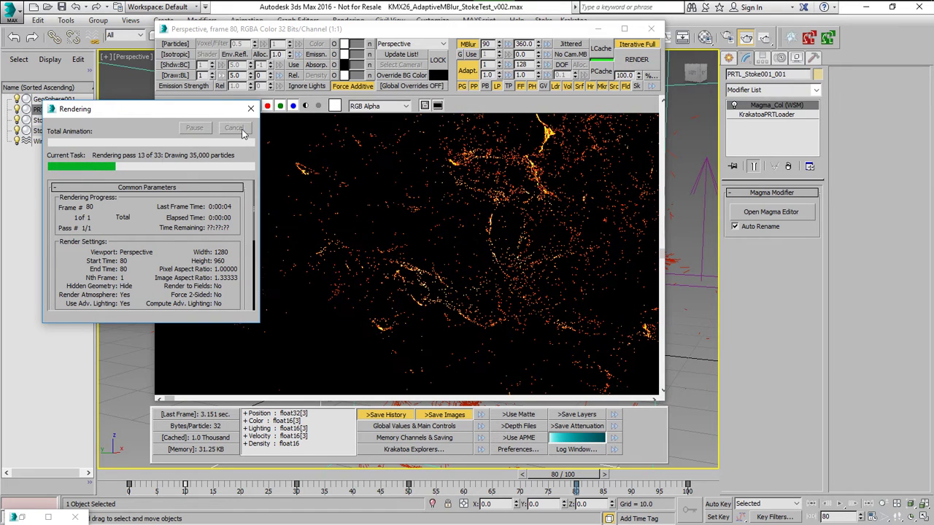
left_click_drag(368, 35, 541, 37)
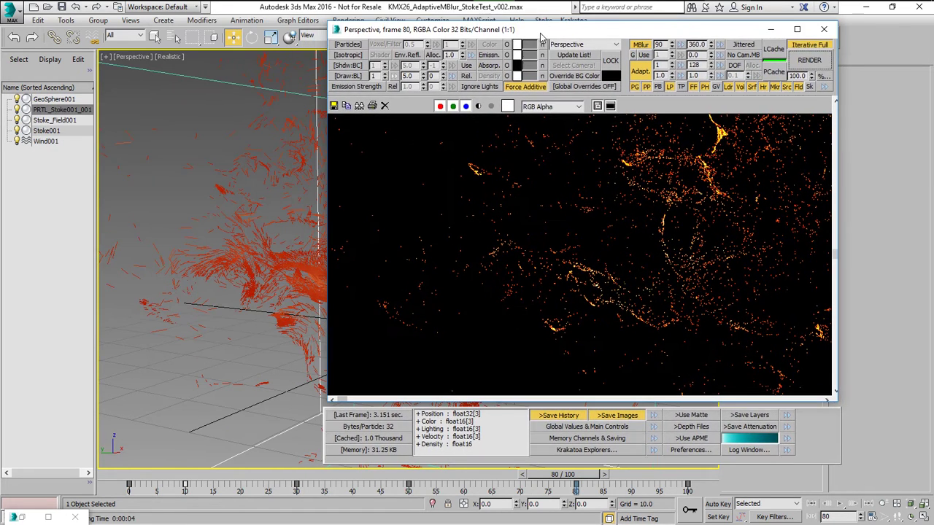
left_click(654, 478)
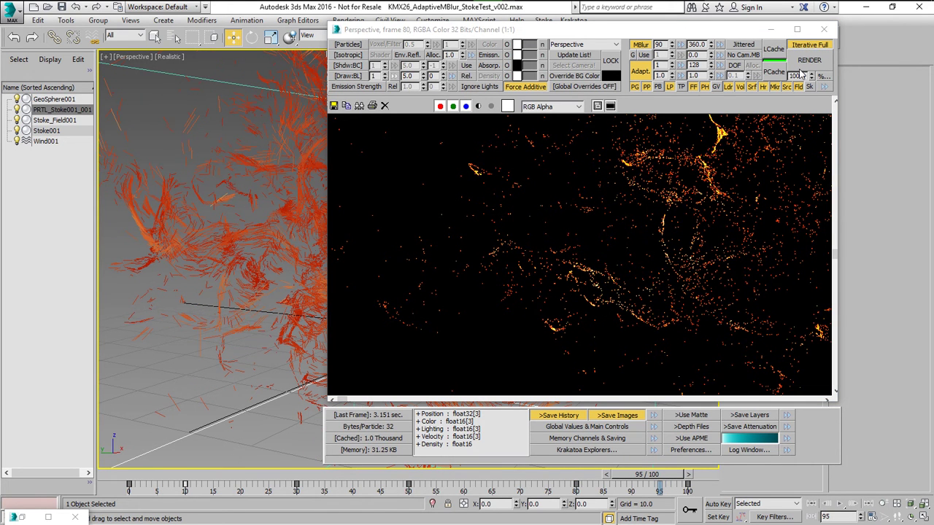
left_click(806, 61)
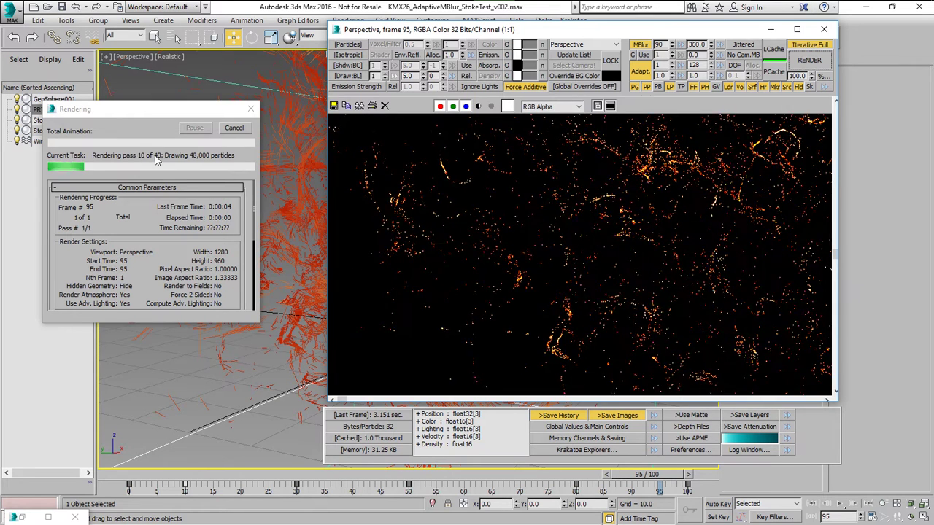
left_click(234, 127)
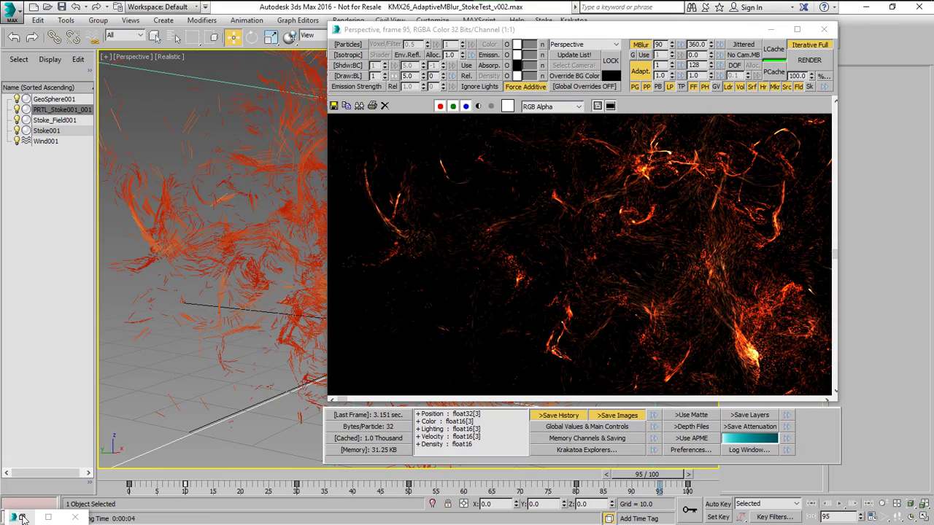
left_click(51, 513)
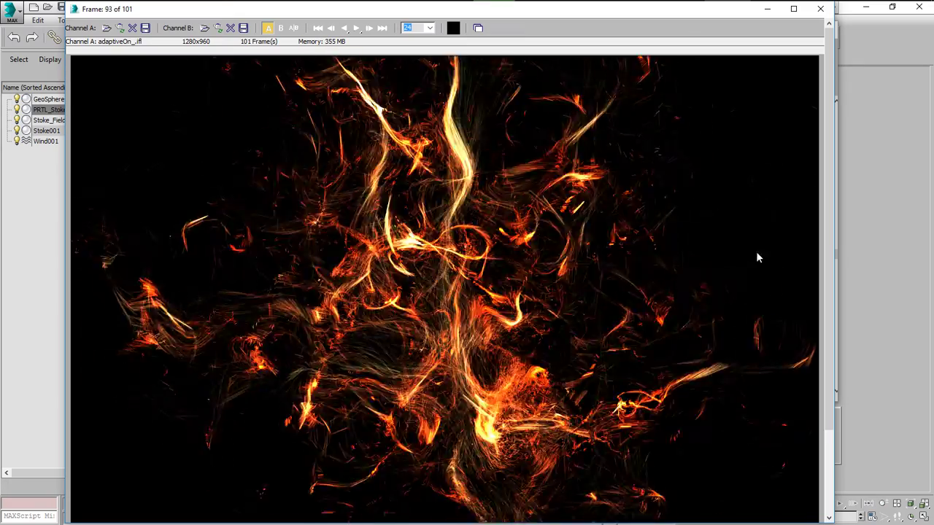
- Replay adaptiveOn_.ifl from frame 1 in the RAM Player, then stop and minimize it
left_click_drag(821, 254, 248, 264)
left_click(356, 28)
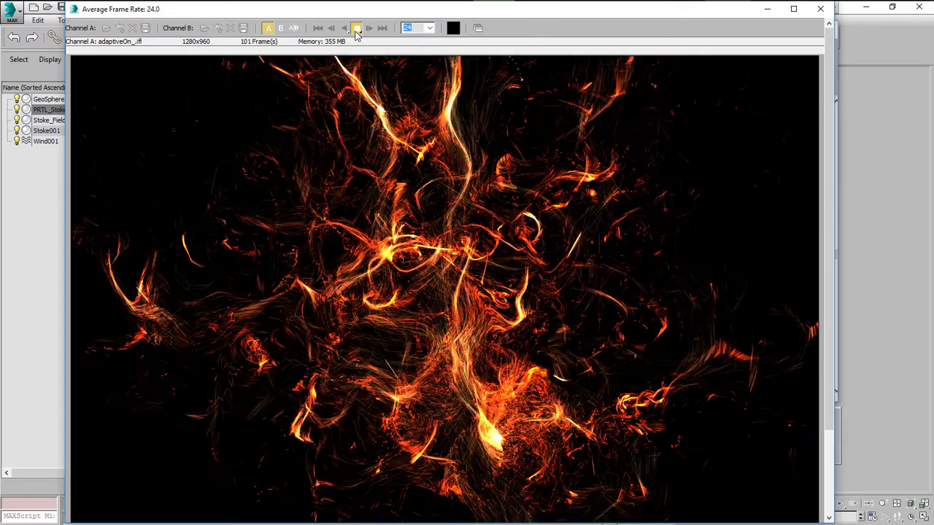
left_click(356, 29)
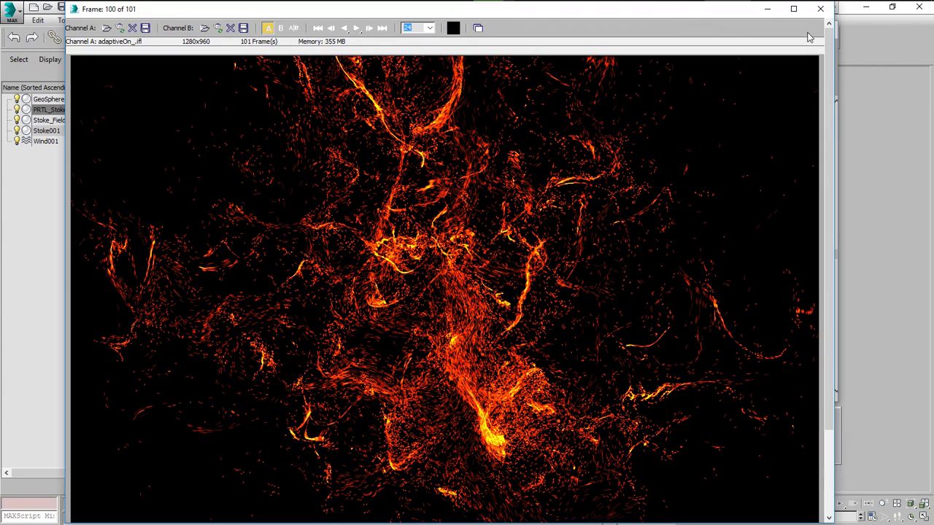
left_click(767, 9)
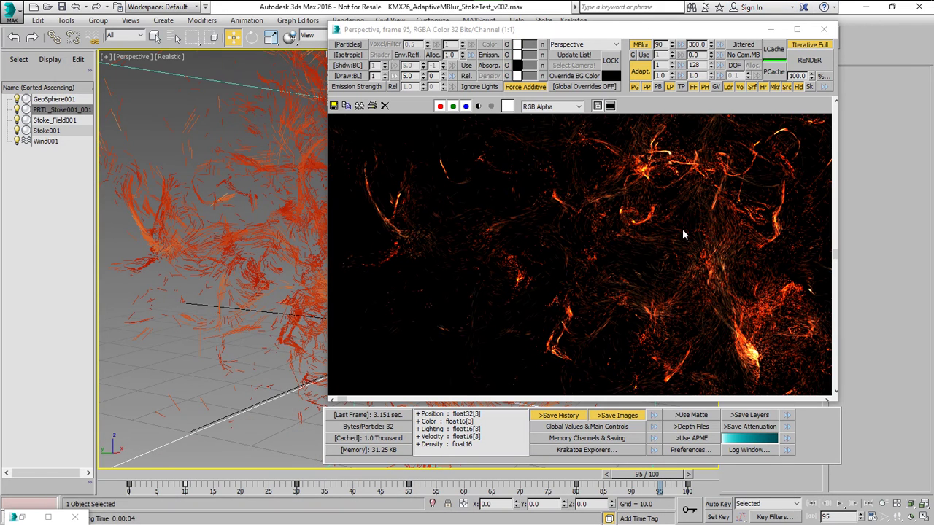
- Uncheck Graph [a] on the KrakatoaPRTLoader and re-render frame 95
left_click_drag(677, 31, 546, 41)
left_click(779, 115)
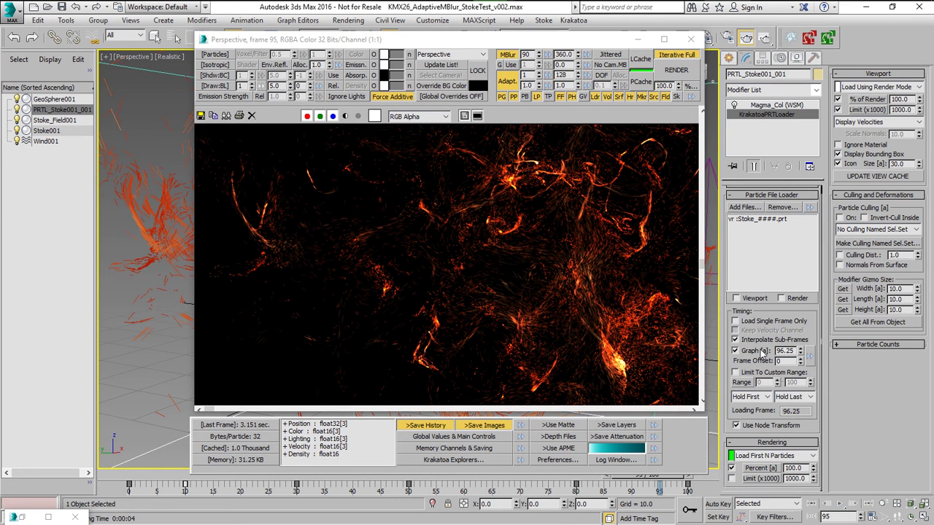
left_click(744, 354)
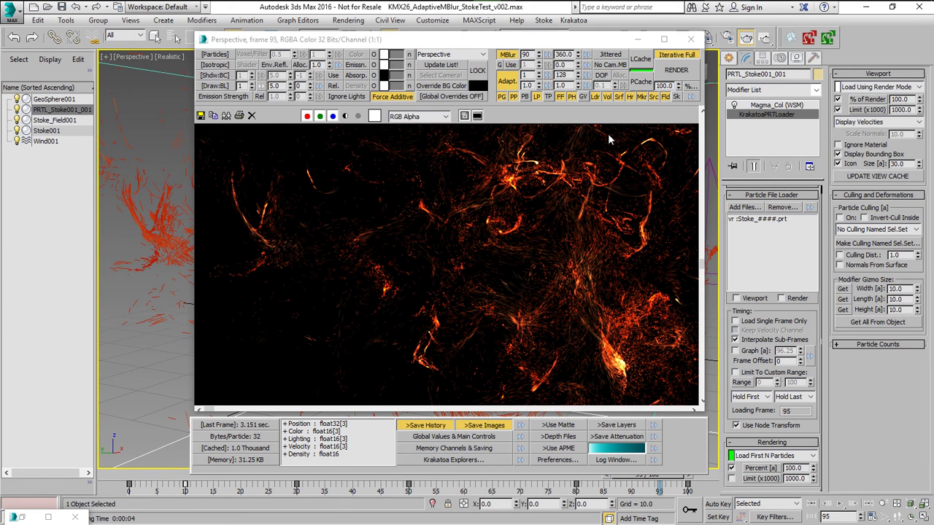
left_click(676, 70)
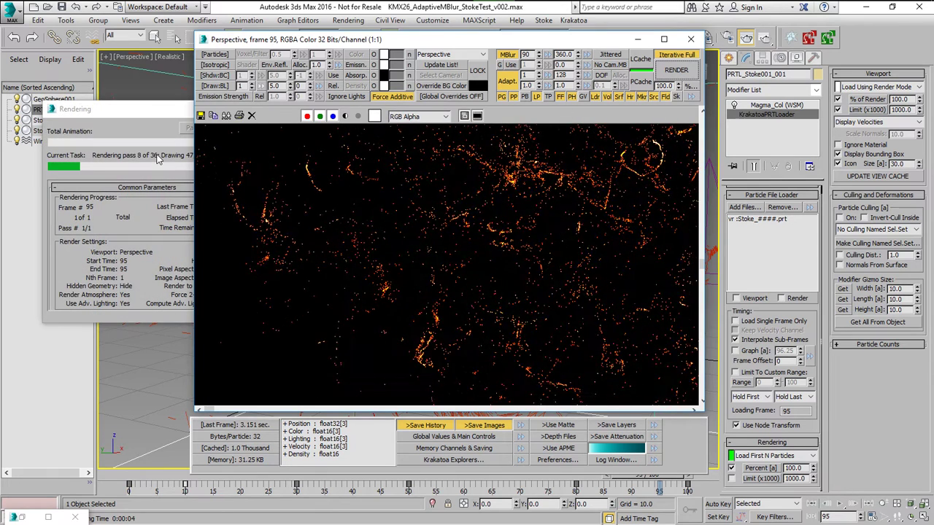
left_click(140, 226)
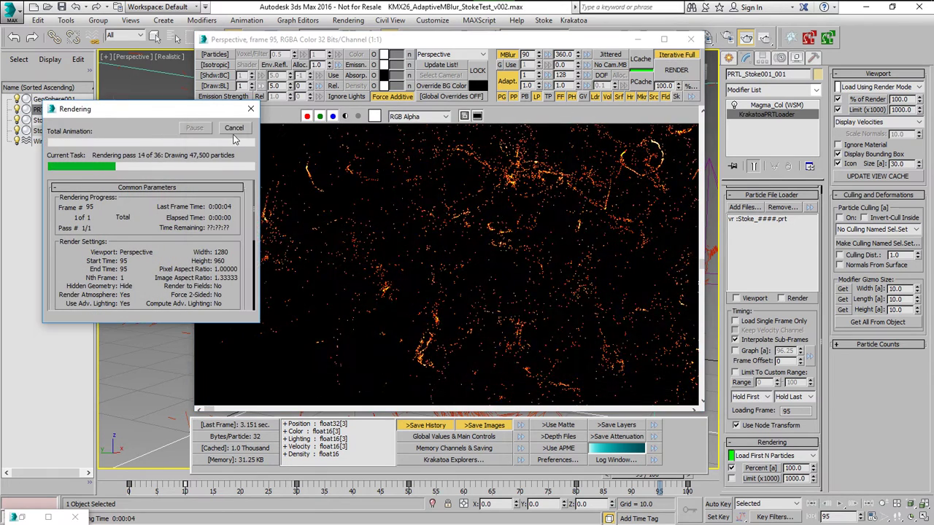
key("Escape")
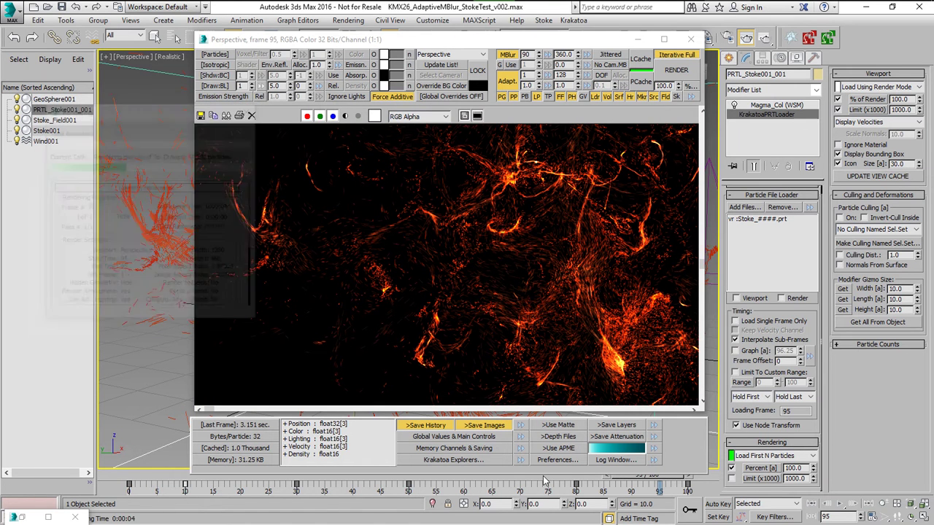
- Move the time slider to frame 77
left_click(564, 478)
left_click_drag(564, 478, 560, 483)
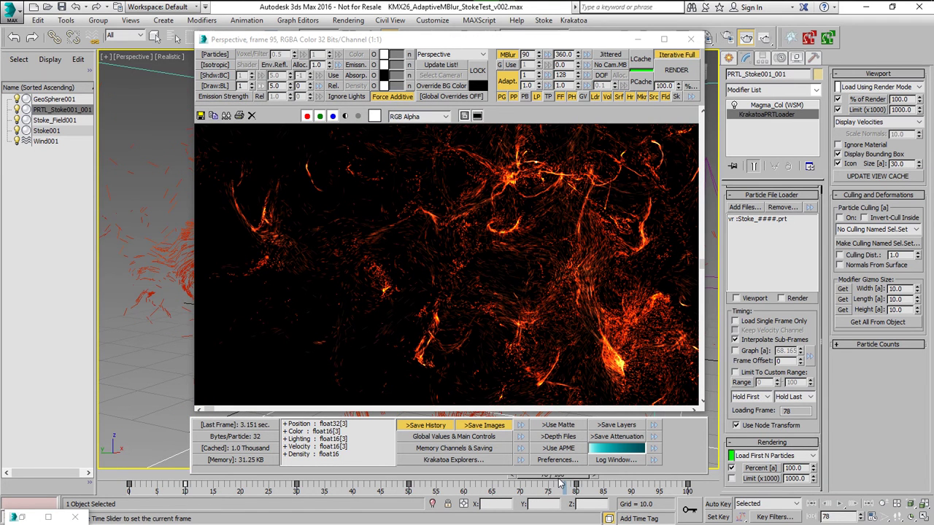
key("period")
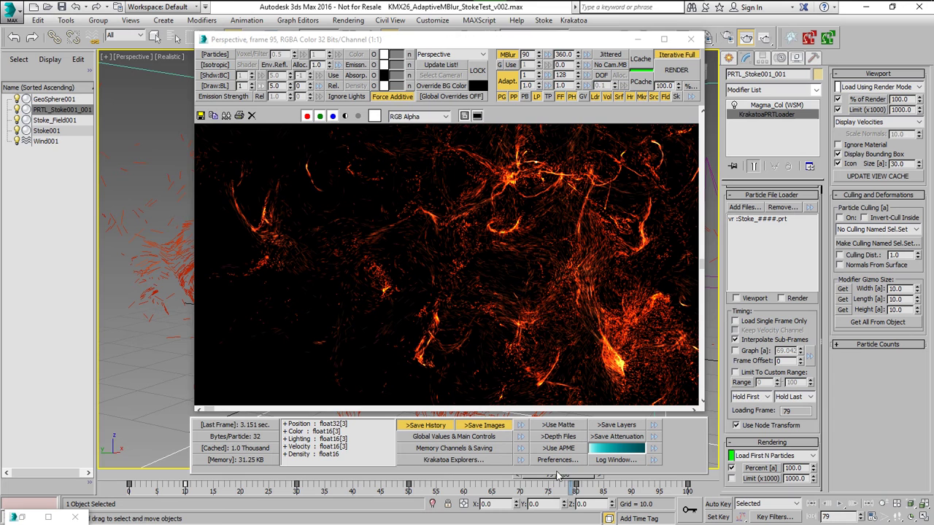
left_click_drag(543, 46, 543, 34)
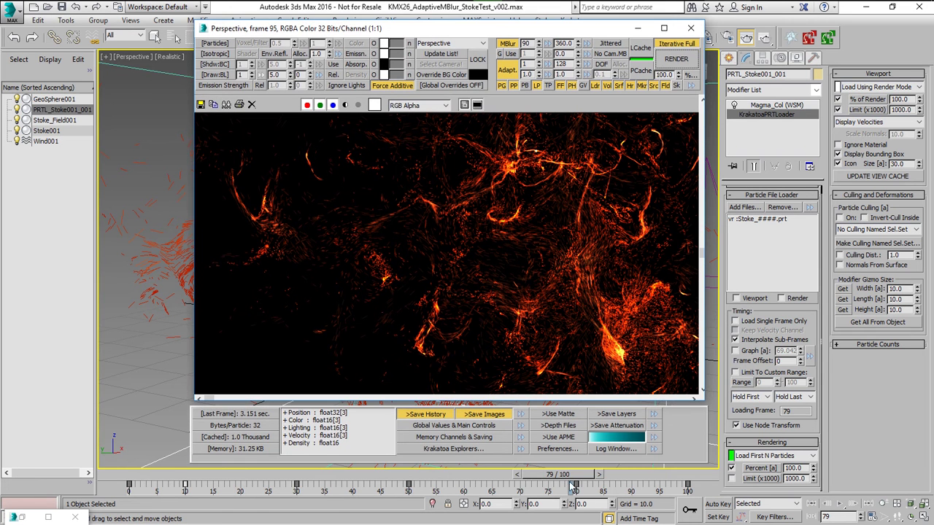
left_click_drag(525, 476, 521, 486)
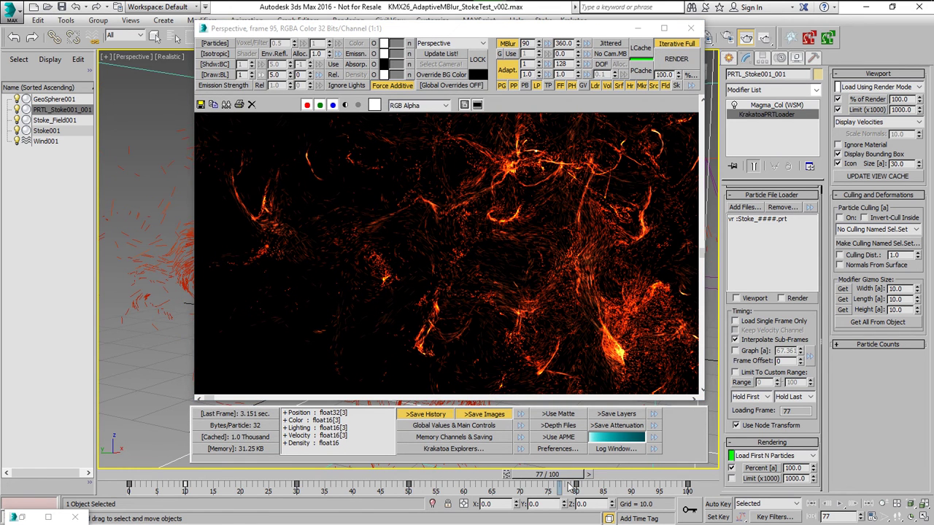
- Start and stop a frame 77 render, set motion blur passes to 42, then re-enable adaptive blur
left_click(677, 60)
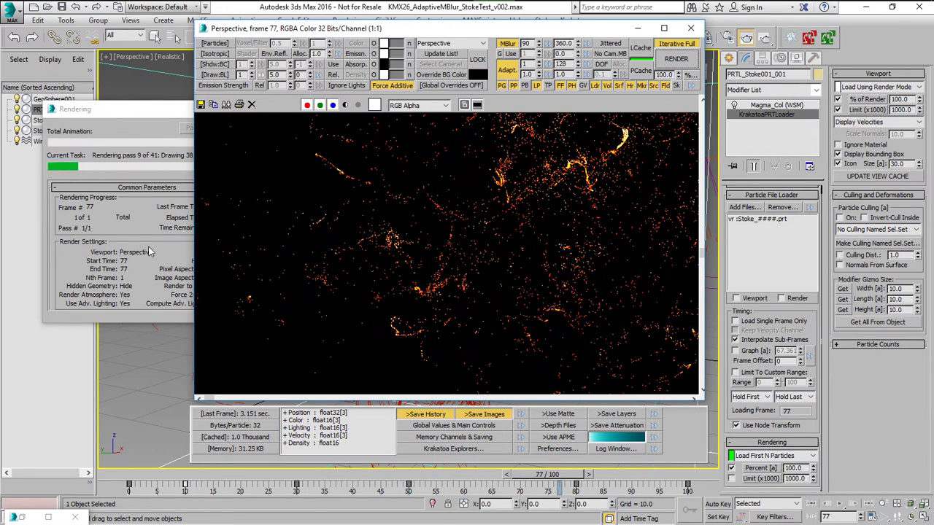
left_click(234, 127)
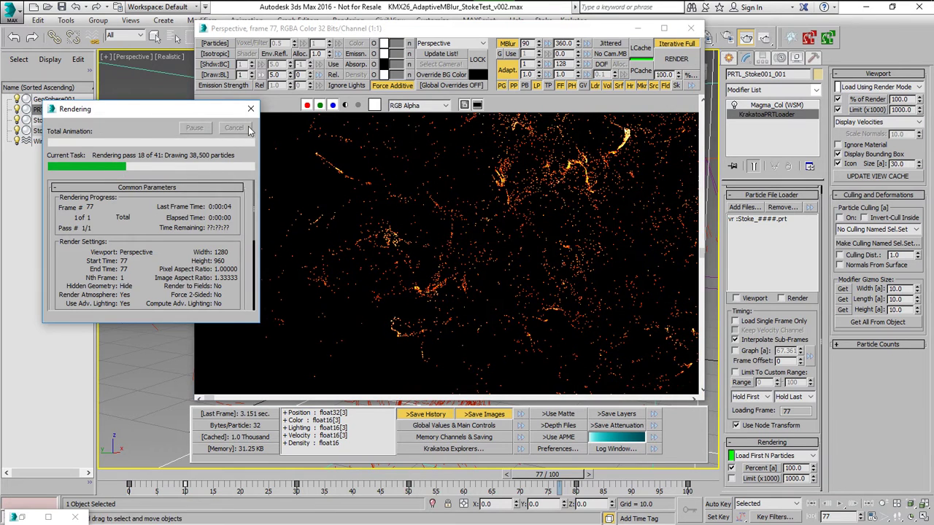
double_click(525, 44)
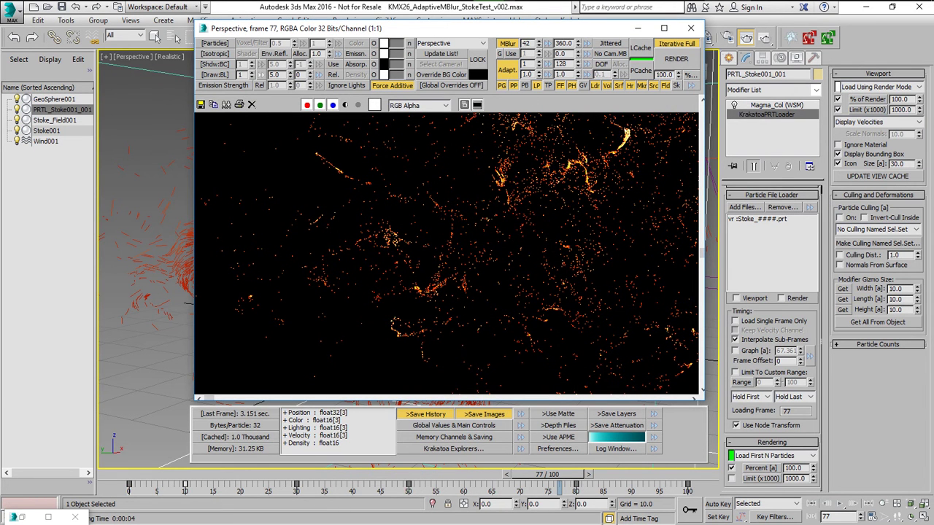
type("42")
key("Return")
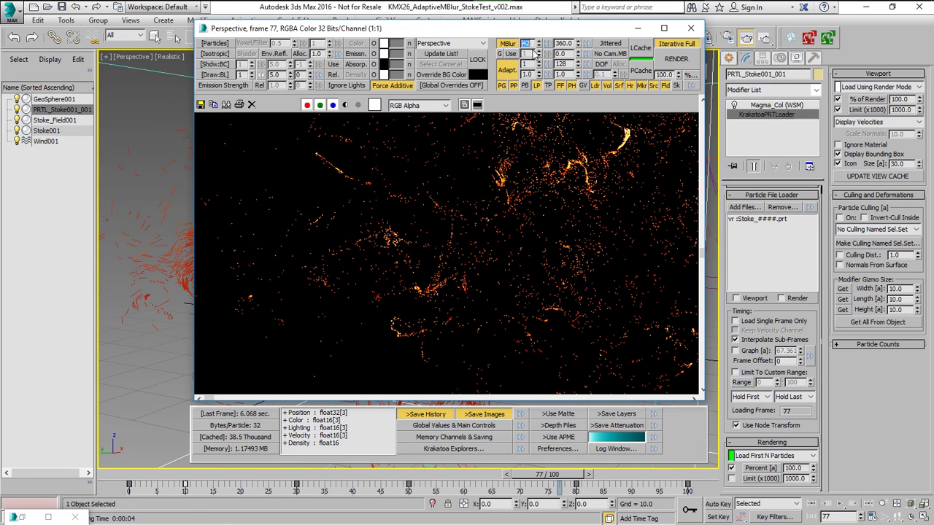
left_click(507, 70)
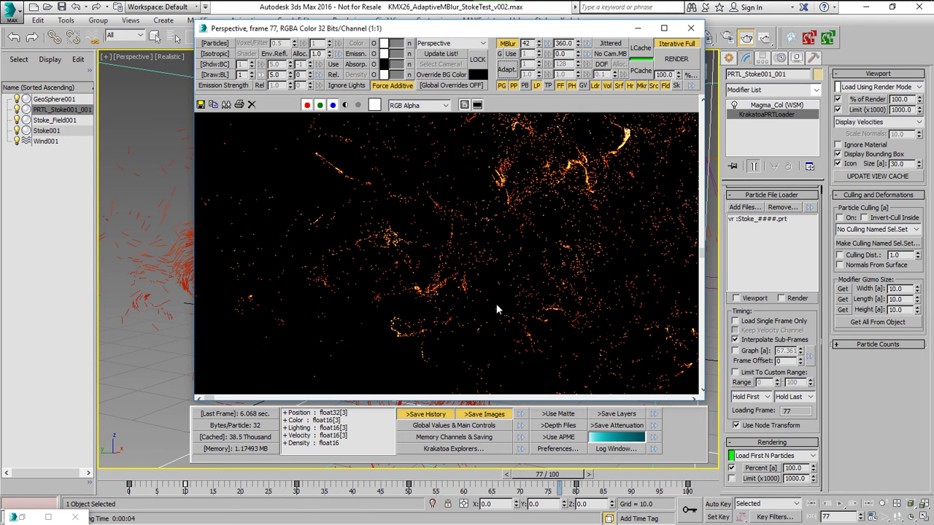
left_click(507, 70)
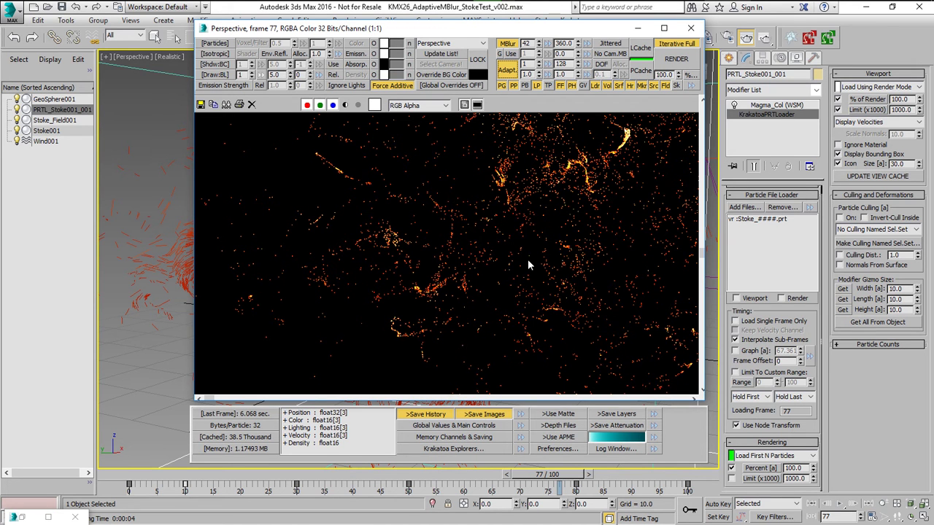
- Enable Graph [a] loader timing, then start a Krakatoa render of frame 45 and cancel it
left_click(735, 351)
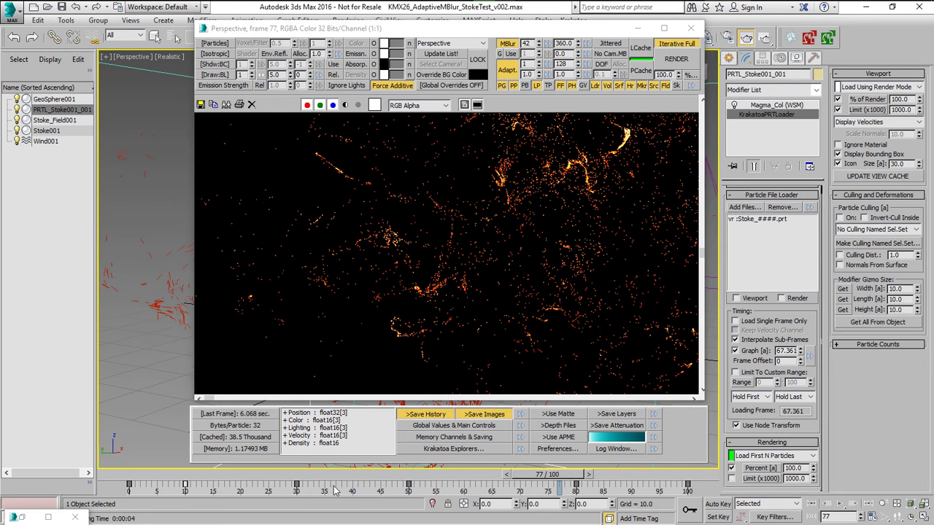
left_click_drag(372, 475, 379, 481)
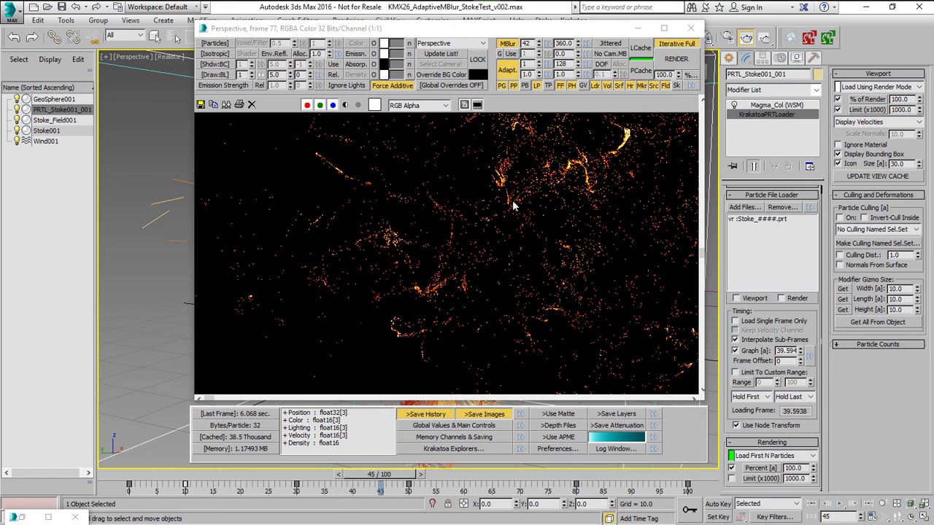
left_click(676, 59)
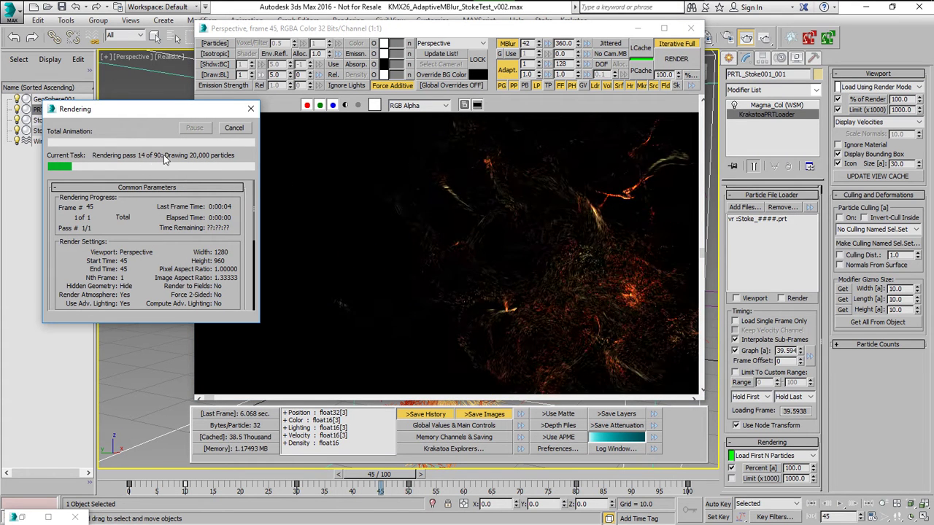
left_click(233, 129)
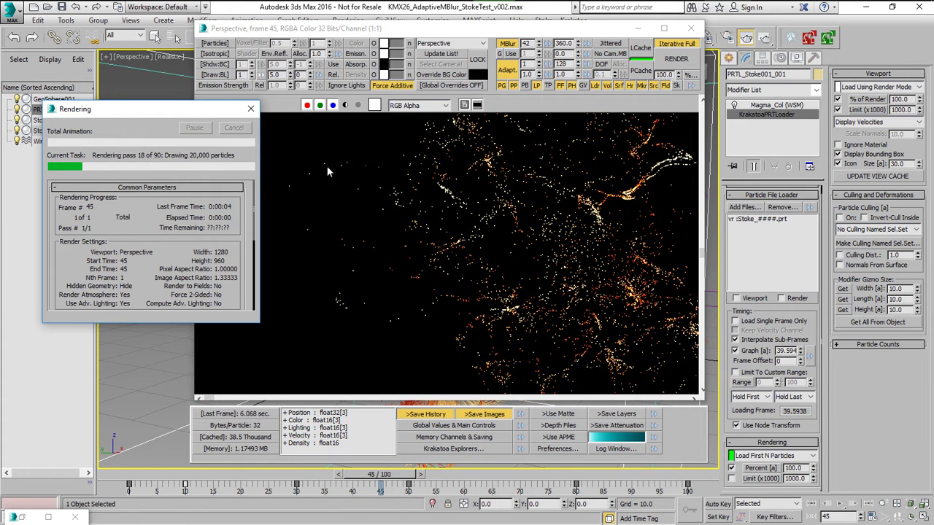
- Render frame 45 at 640x480 and then at 320x240 to compare pass counts
left_click(728, 38)
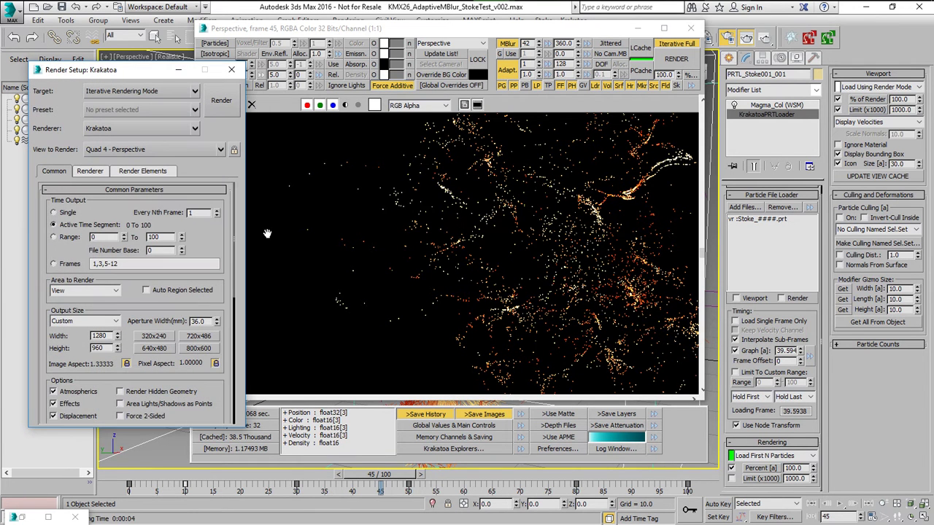
left_click(161, 351)
left_click(666, 61)
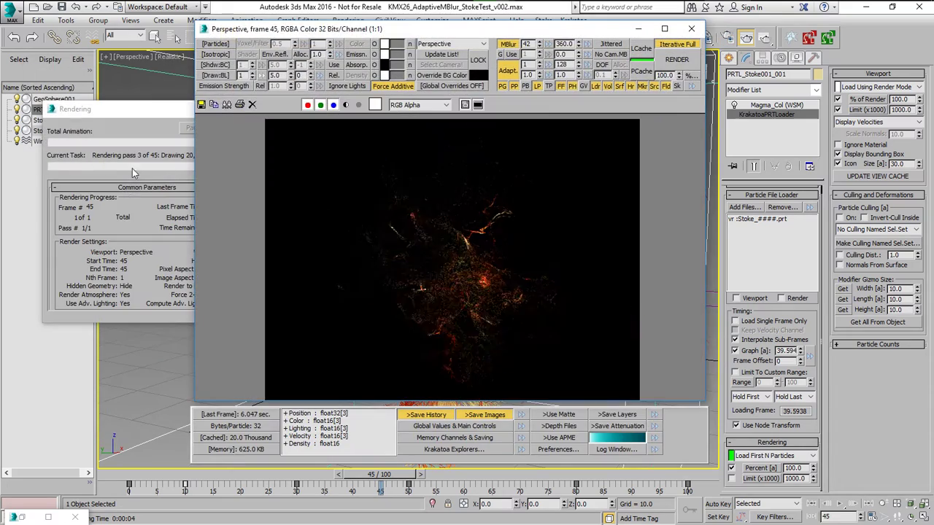
left_click(151, 184)
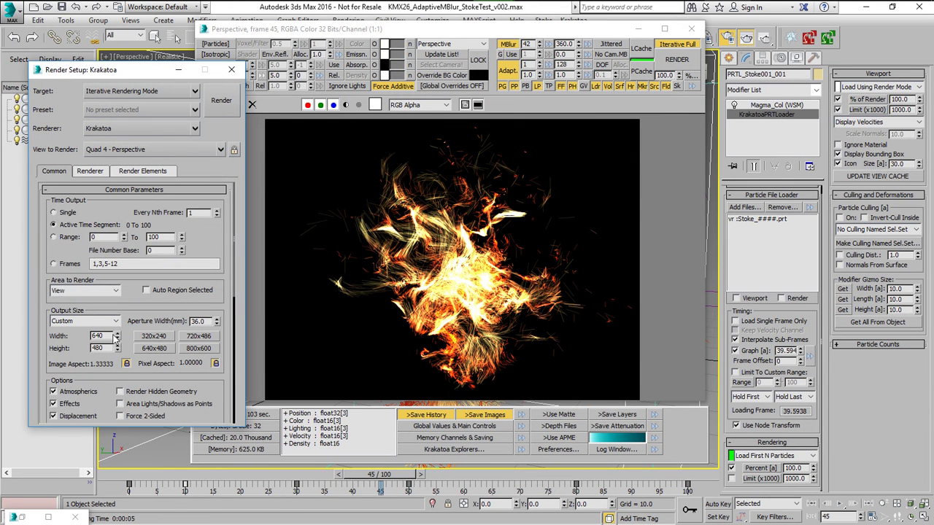
type("320")
left_click(693, 59)
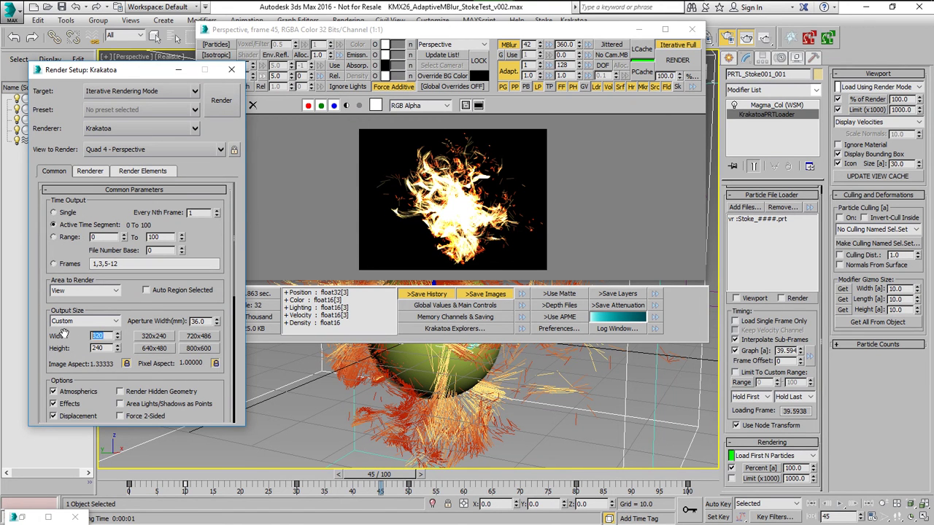
- Set the output width back to 1280 (1280x960), start and cancel a render, and close Render Setup
type("128")
key("Return")
left_click(675, 61)
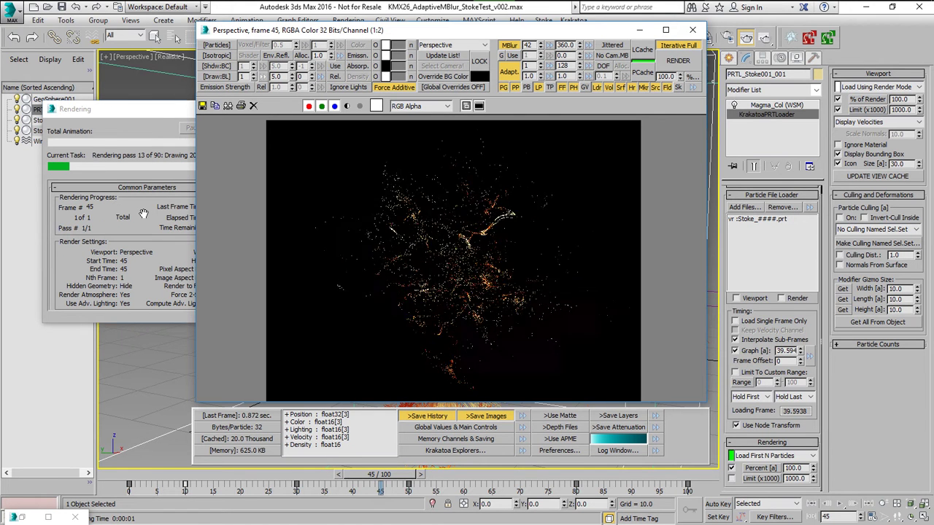
left_click(238, 130)
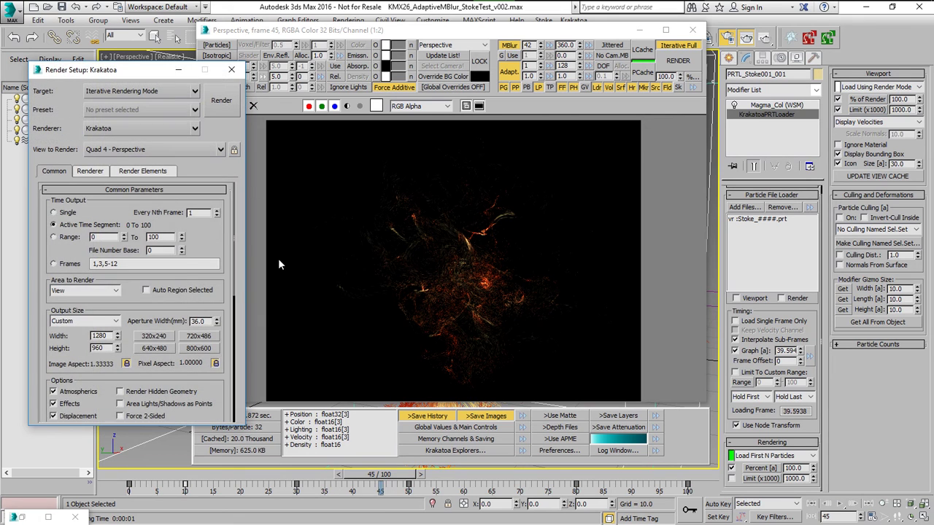
left_click(231, 69)
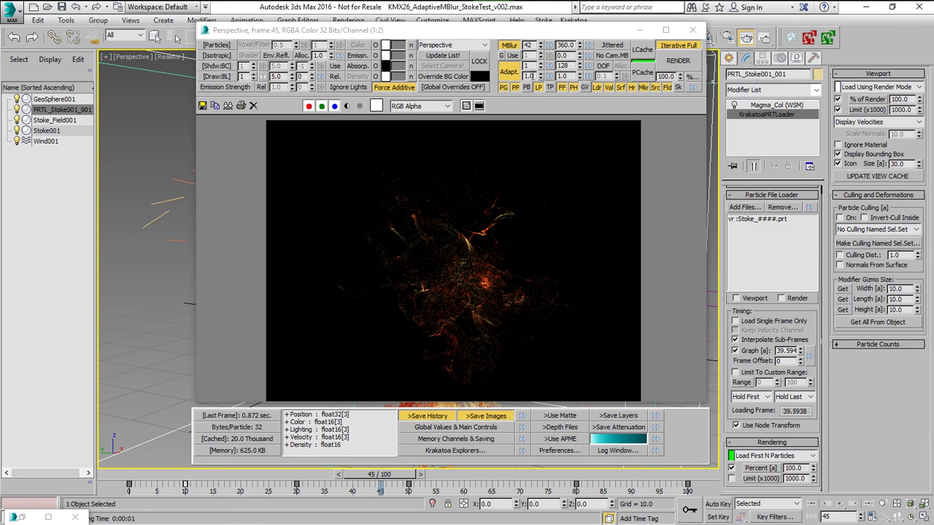
- Set the adaptive motion blur multiplier to 0.5 from its preset list
left_click(528, 76)
left_click(550, 76)
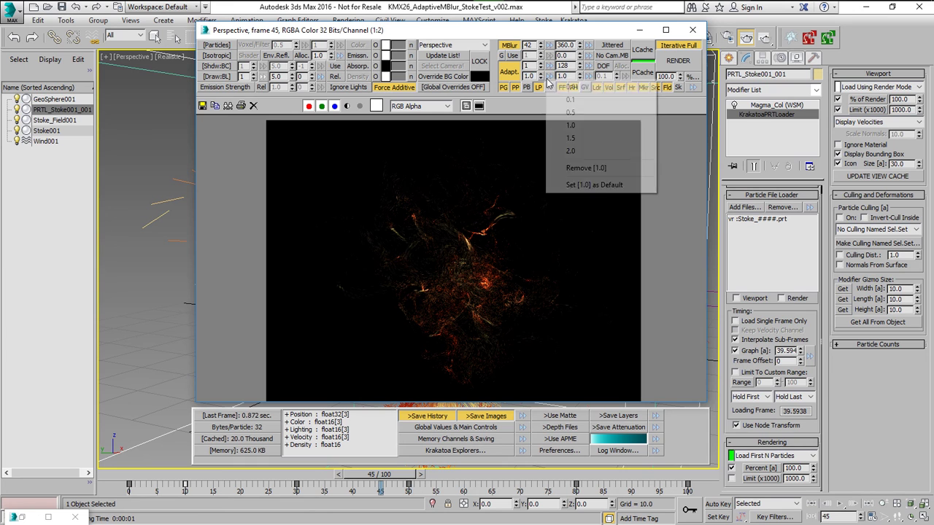
left_click(569, 113)
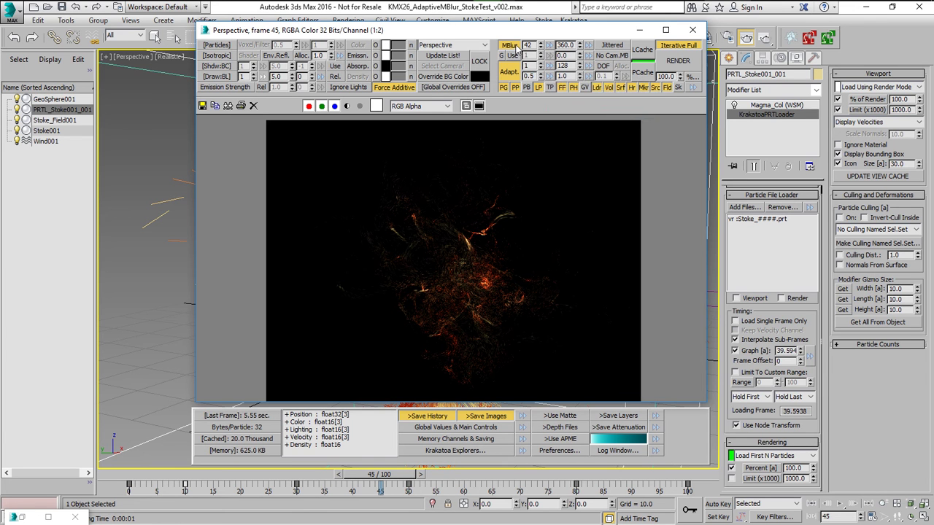
- Re-render frame 45 with multiplier 0.5, finishing in 45 passes
left_click(660, 66)
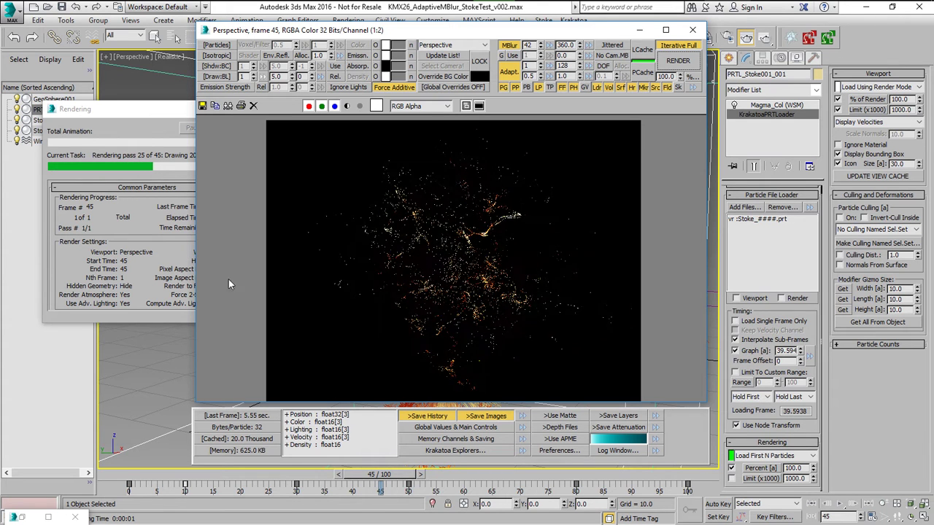
scroll(387, 284, "up", 1)
scroll(387, 285, "up", 1)
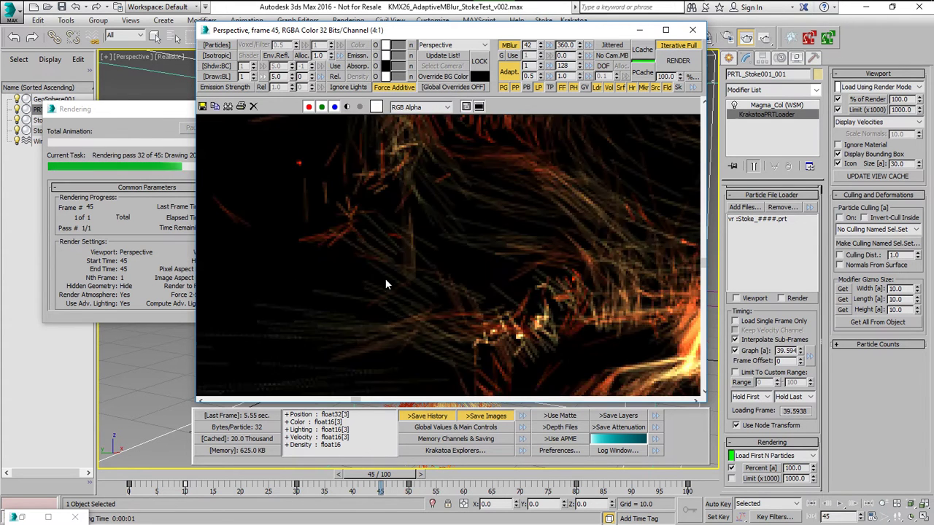
scroll(385, 337, "up", 1)
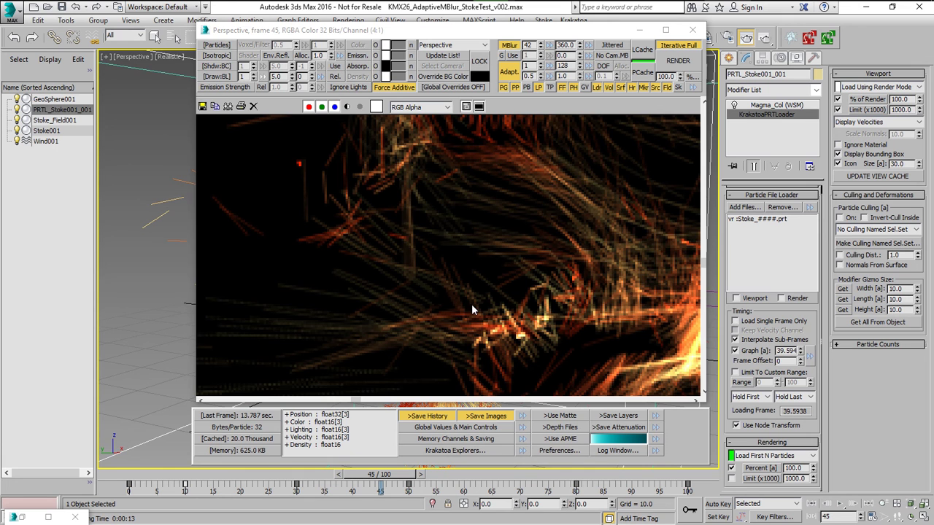
scroll(472, 310, "down", 3)
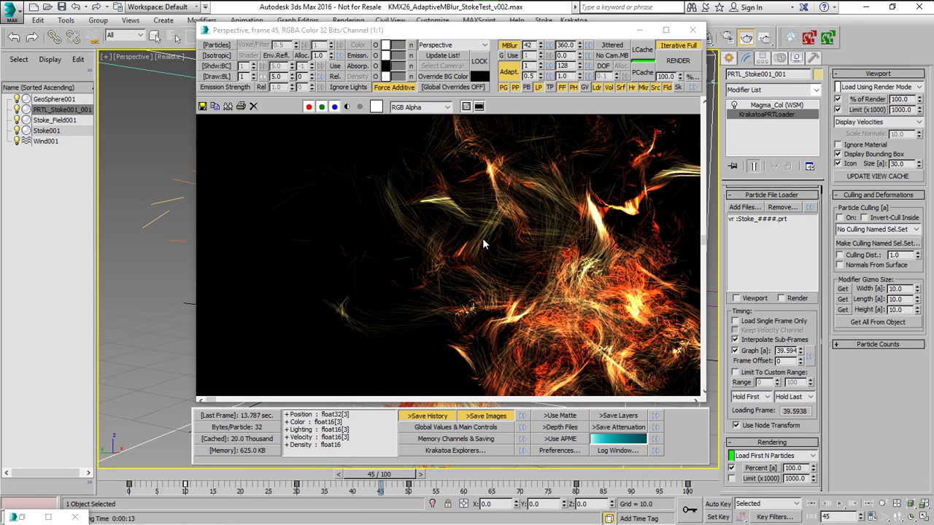
- Render frame 45 with adaptive power 0.5, then again with adaptive power 2.0
left_click(587, 76)
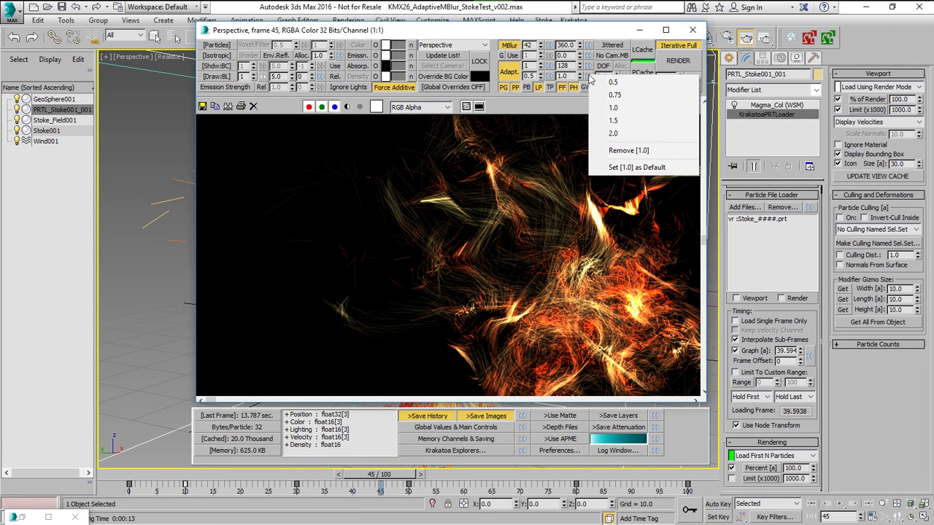
left_click(613, 82)
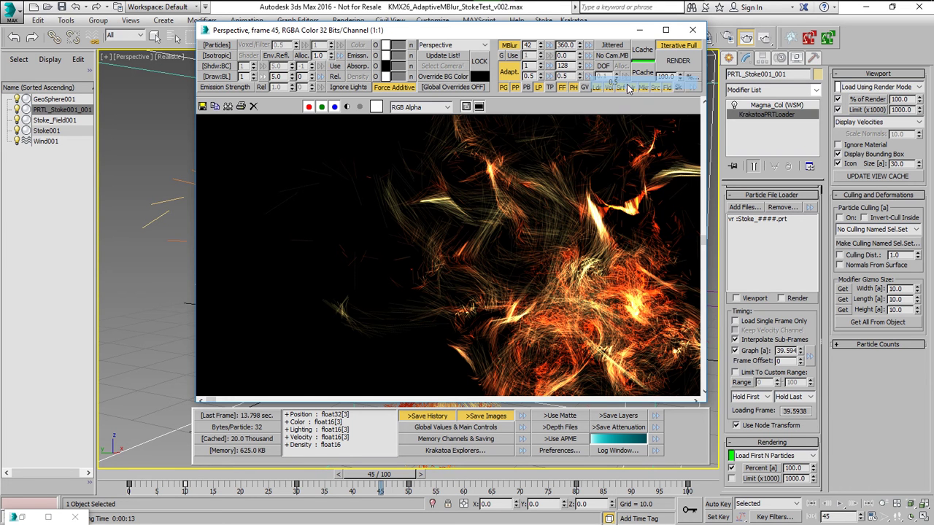
left_click(678, 61)
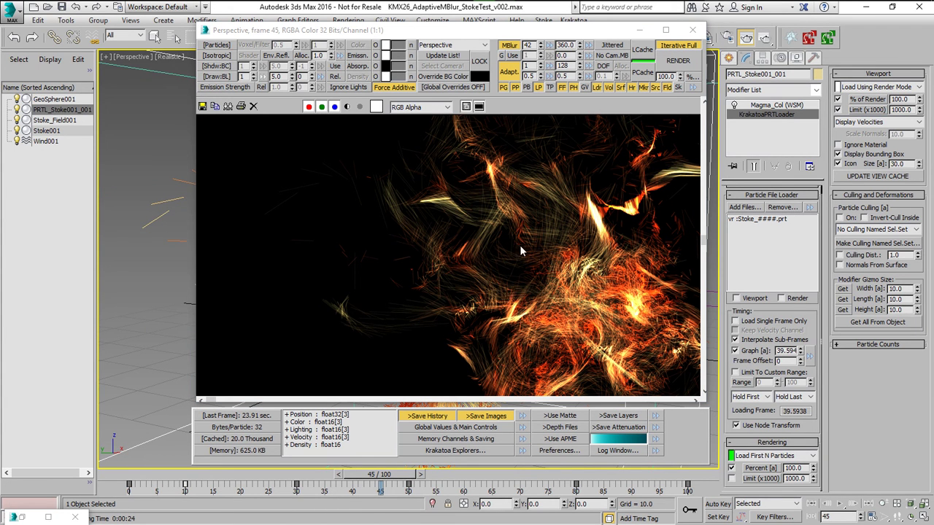
left_click(586, 77)
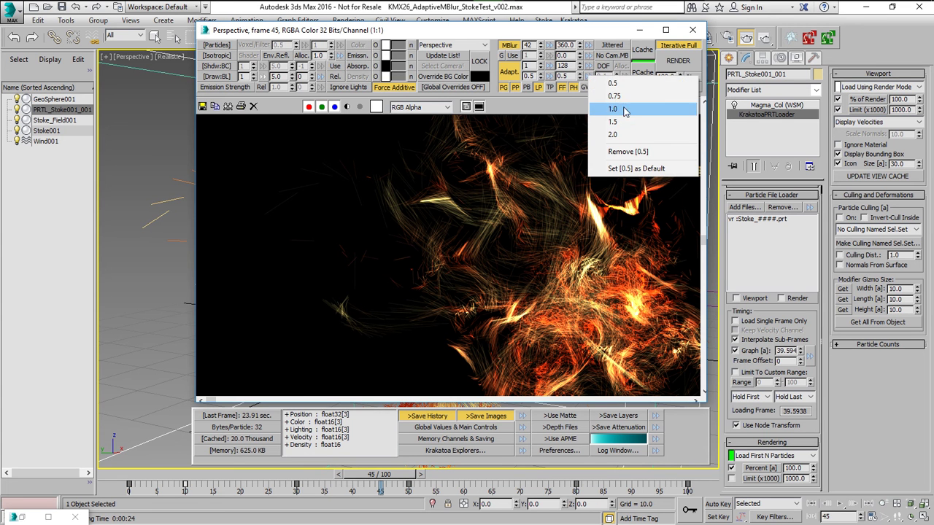
left_click(612, 135)
left_click(677, 60)
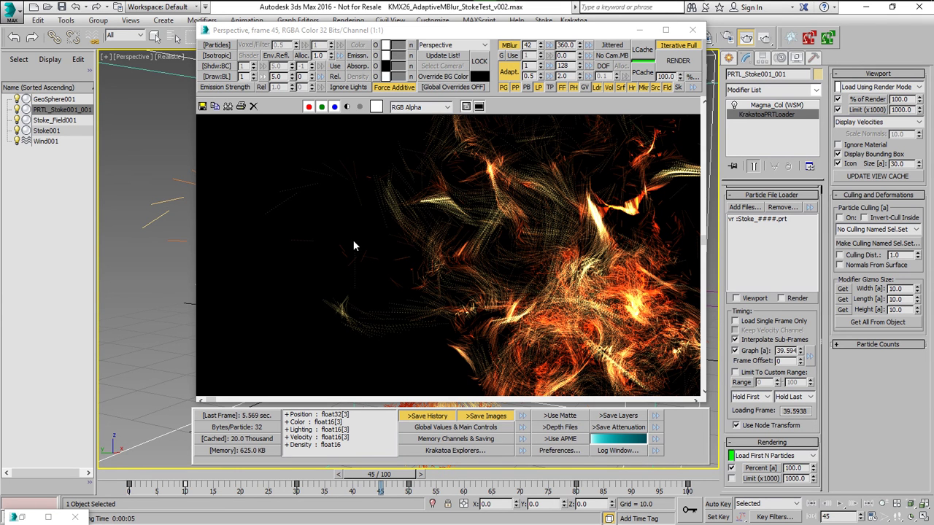
- Pick another adaptive power preset, reset the multiplier to 1.0, and turn adaptive motion blur off
left_click(587, 76)
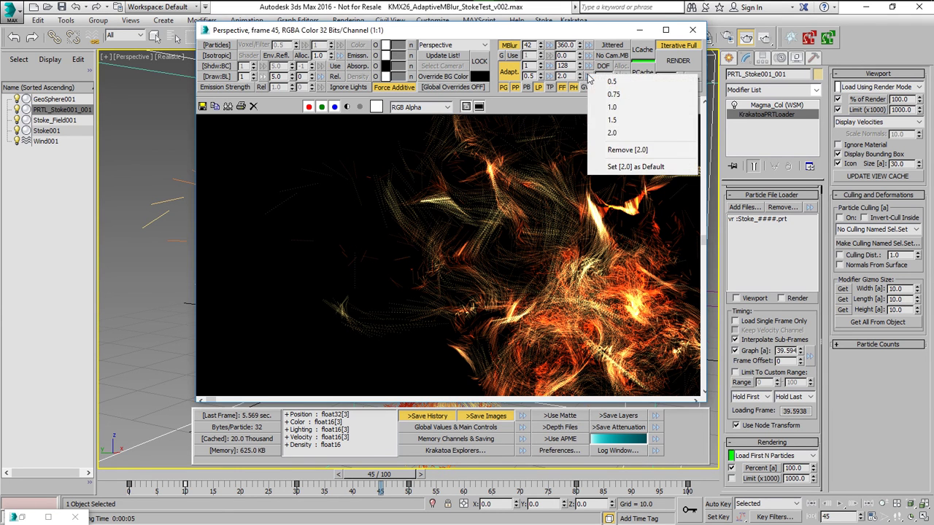
left_click(613, 107)
left_click(555, 76)
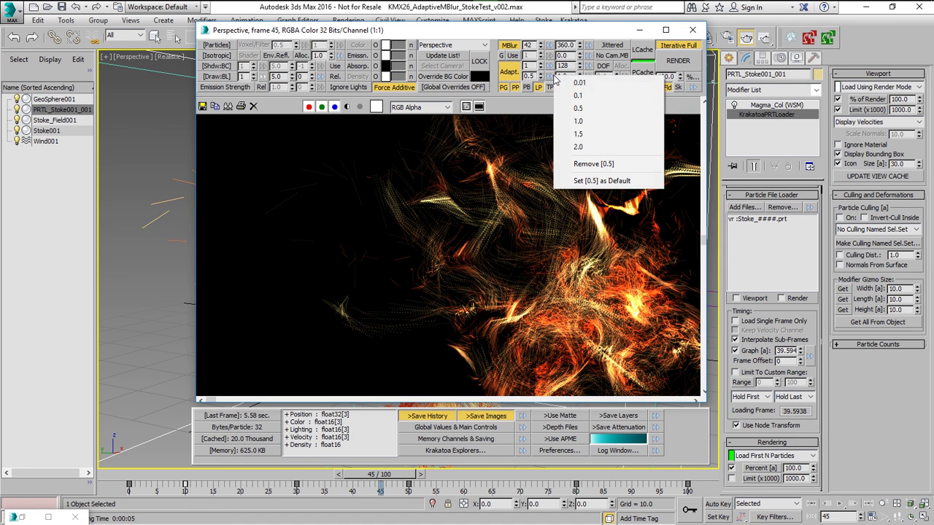
left_click(596, 124)
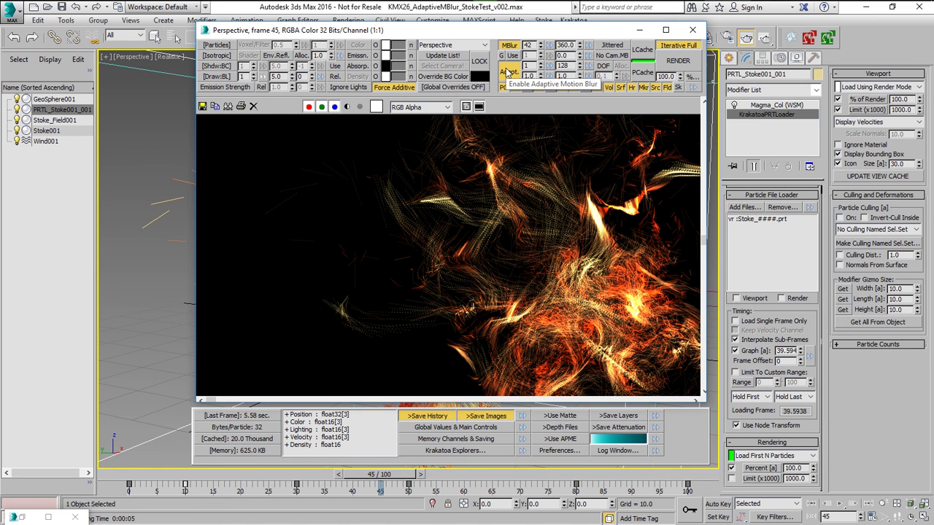
left_click(507, 71)
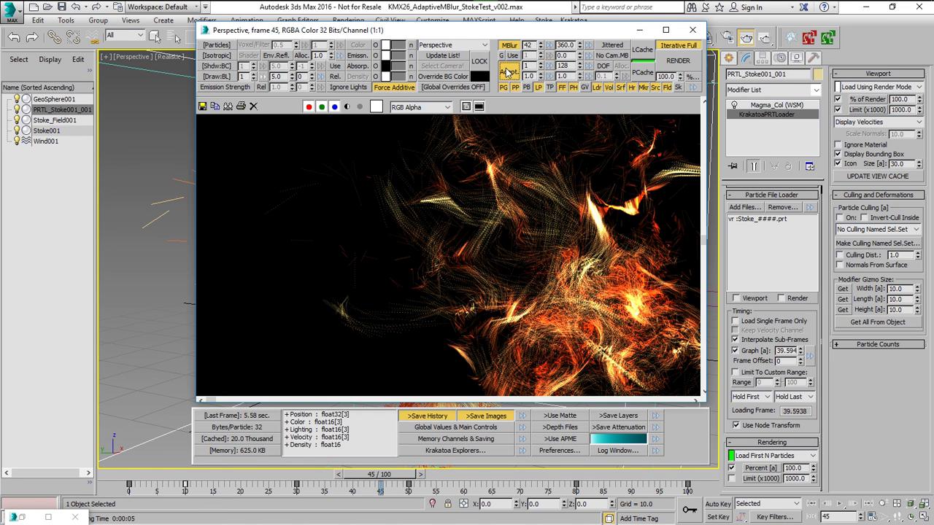